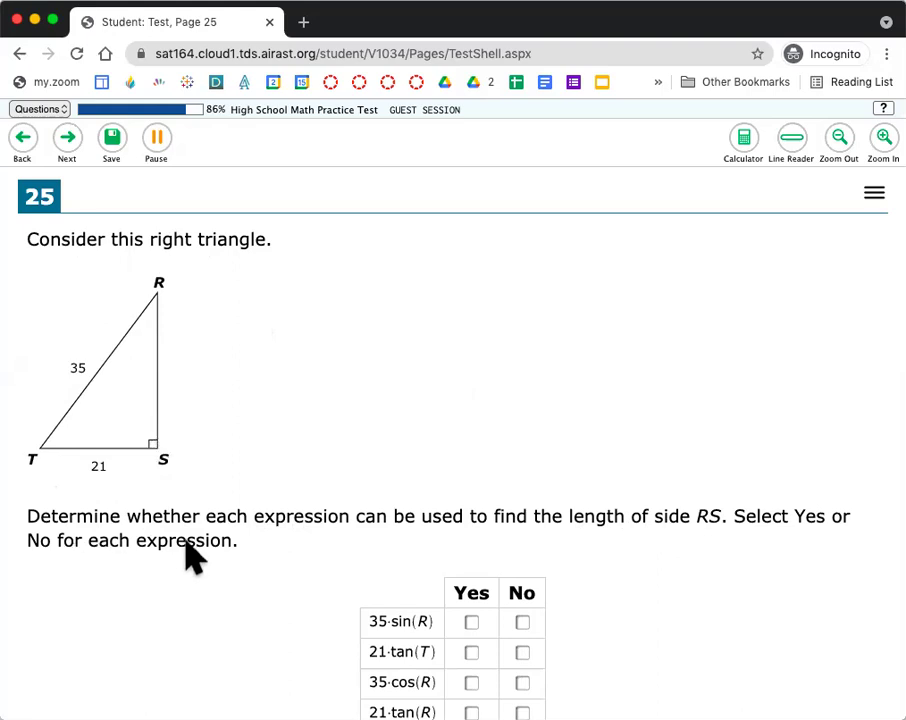
# Step: Add a red 'SOH CAH TOA' text note above question 25
pyautogui.scroll(-1, 365, 408)
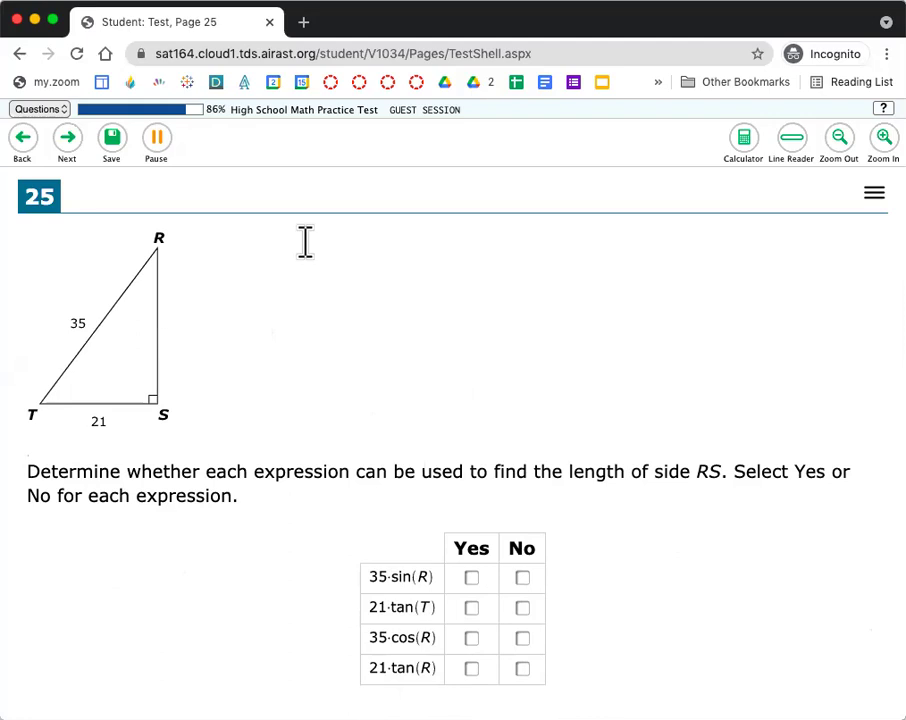
pyautogui.click(291, 183)
pyautogui.write('SOH CAH TOA')
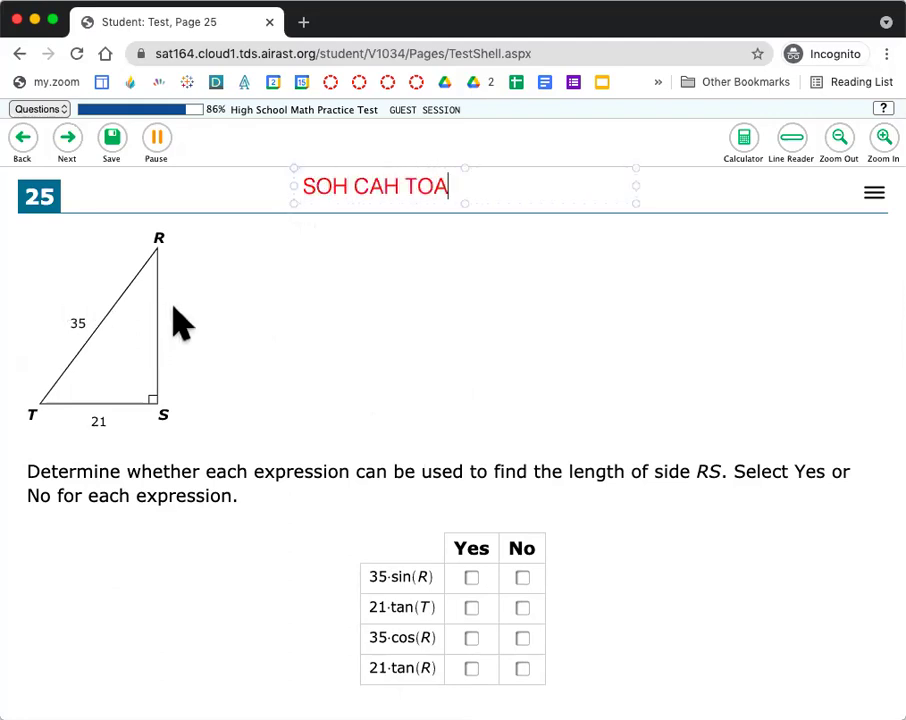
pyautogui.click(168, 326)
# Step: Label side RS of the triangle with a red 'x' note
pyautogui.click(168, 318)
pyautogui.write('a')
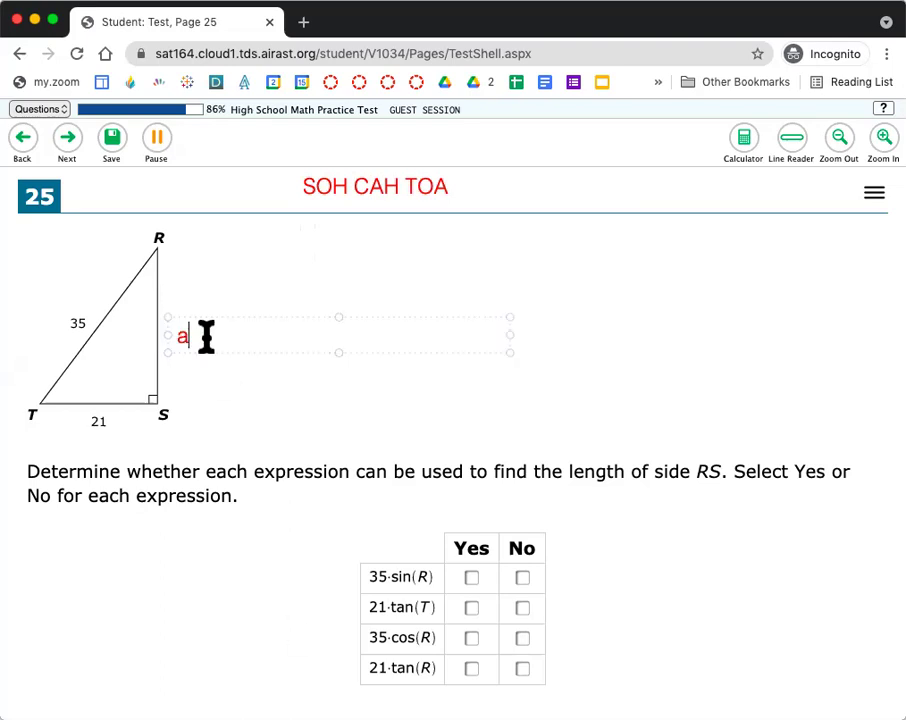
pyautogui.press('BackSpace')
pyautogui.write('x')
pyautogui.click(262, 435)
# Step: Write sinT=x/35 and tanT=x/21 on separate lines of a red note right of the triangle
pyautogui.click(283, 282)
pyautogui.write('sinT=x/3')
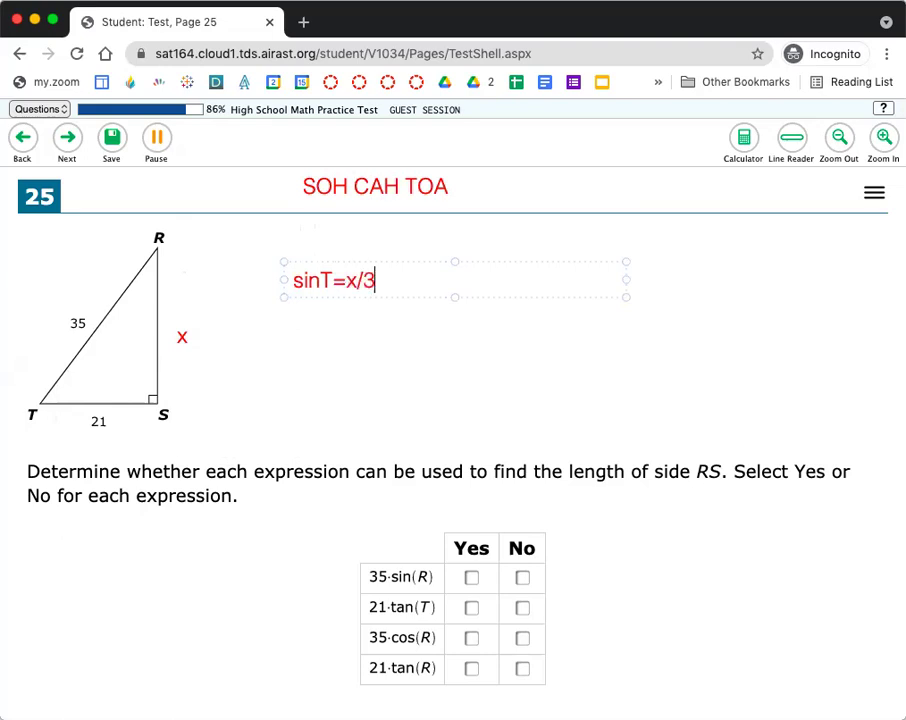
pyautogui.write('5')
pyautogui.press('Return')
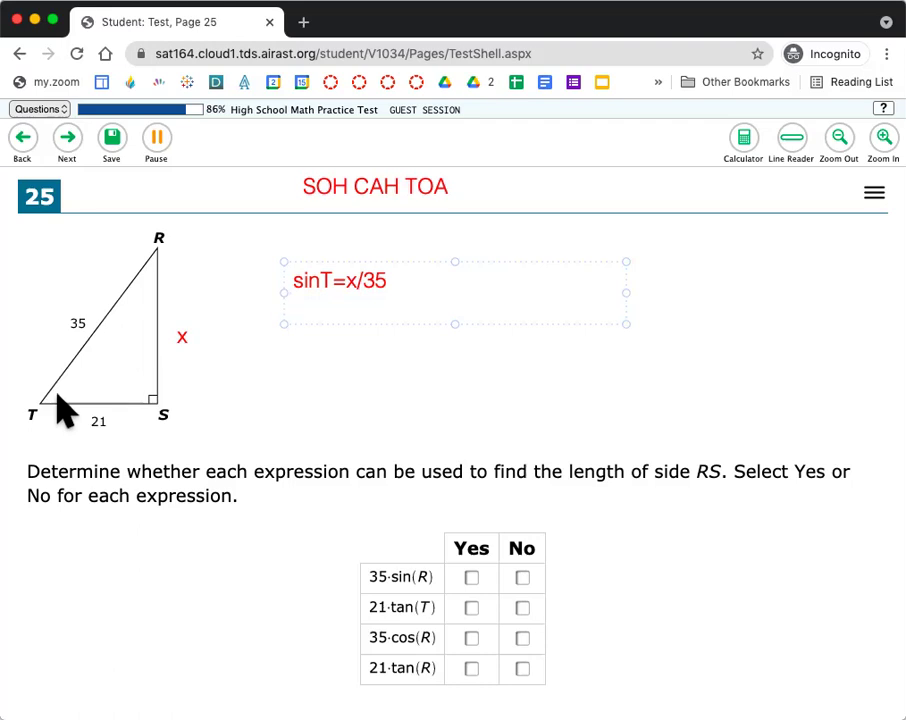
pyautogui.press('Return')
pyautogui.write('tanT=')
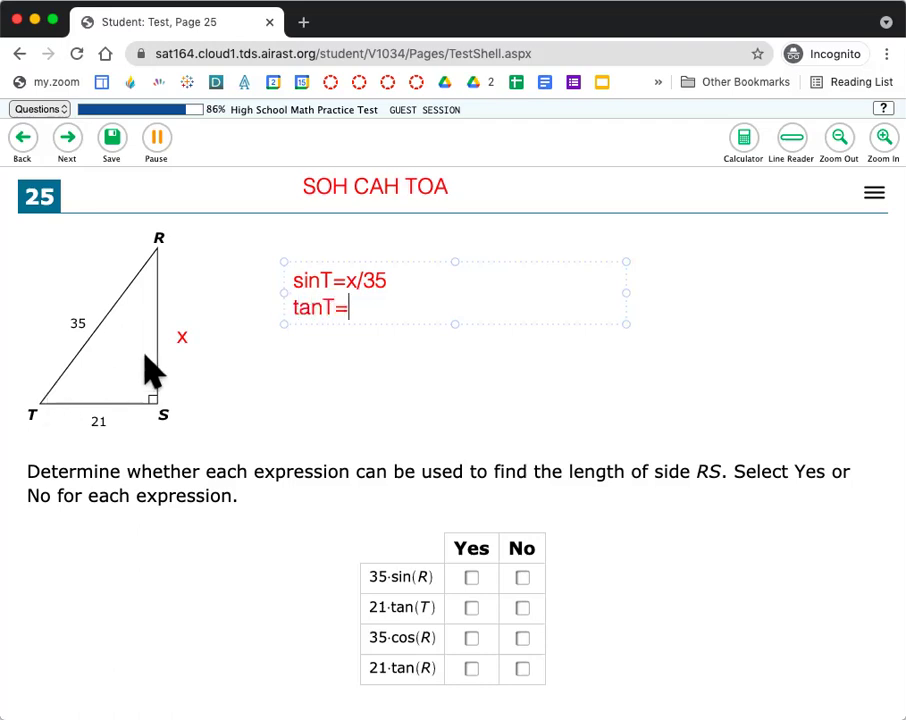
pyautogui.write('x/21')
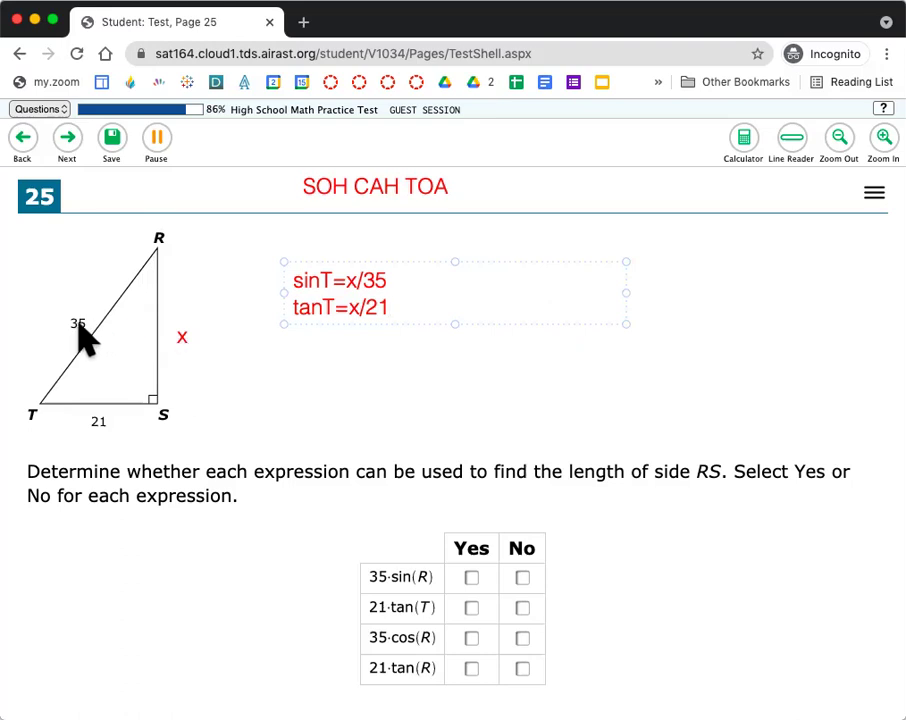
# Step: Add cosR=x/35 and tanR=21/x as two new lines in the triangle note
pyautogui.press('Return')
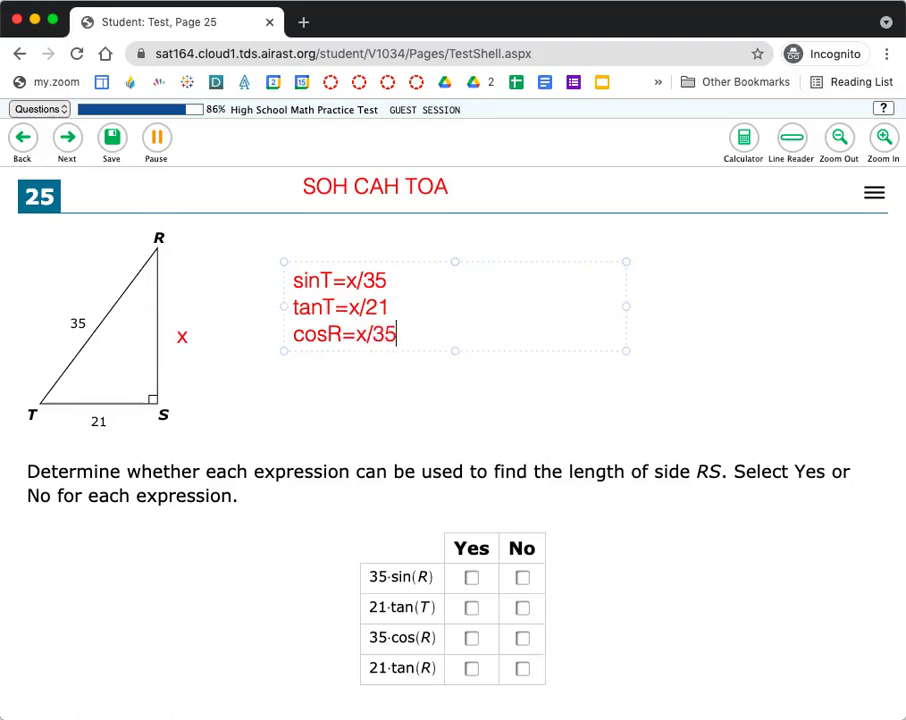
pyautogui.write('cosR=x/35')
pyautogui.press('Return')
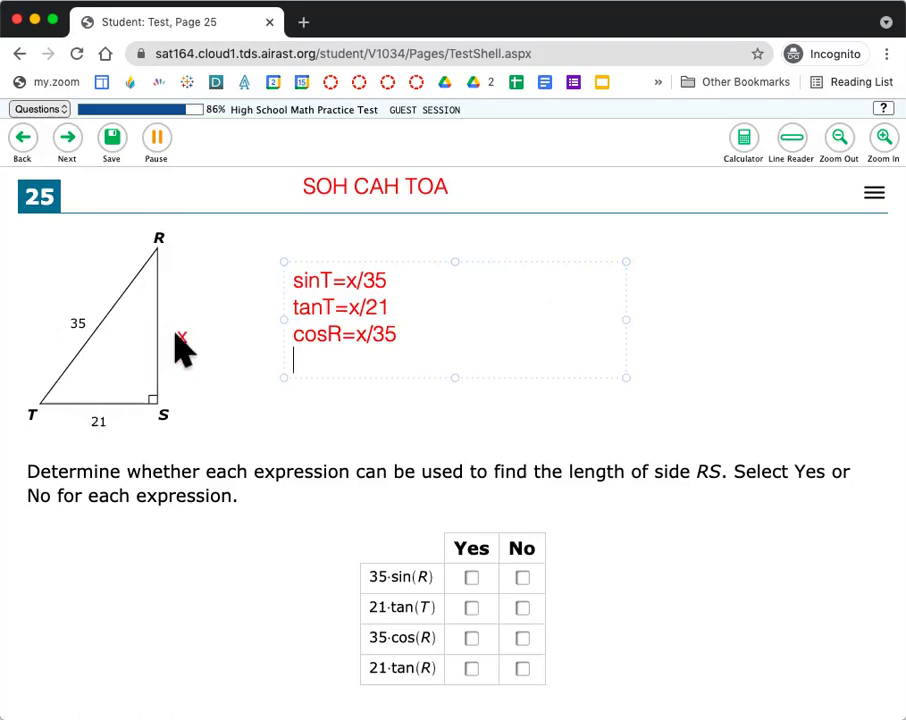
pyautogui.write('tanR=21/x')
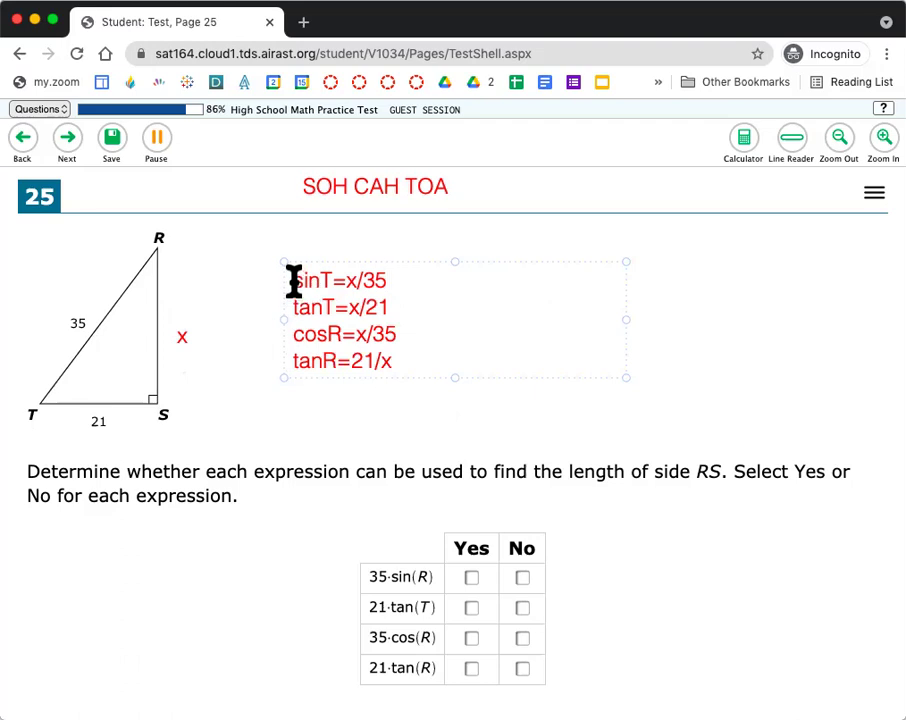
# Step: Rewrite the first two note lines as 35*sinT=x and 21*tanT=x
pyautogui.write('*35')
pyautogui.press('BackSpace')
pyautogui.press('BackSpace')
pyautogui.press('BackSpace')
pyautogui.write('35*')
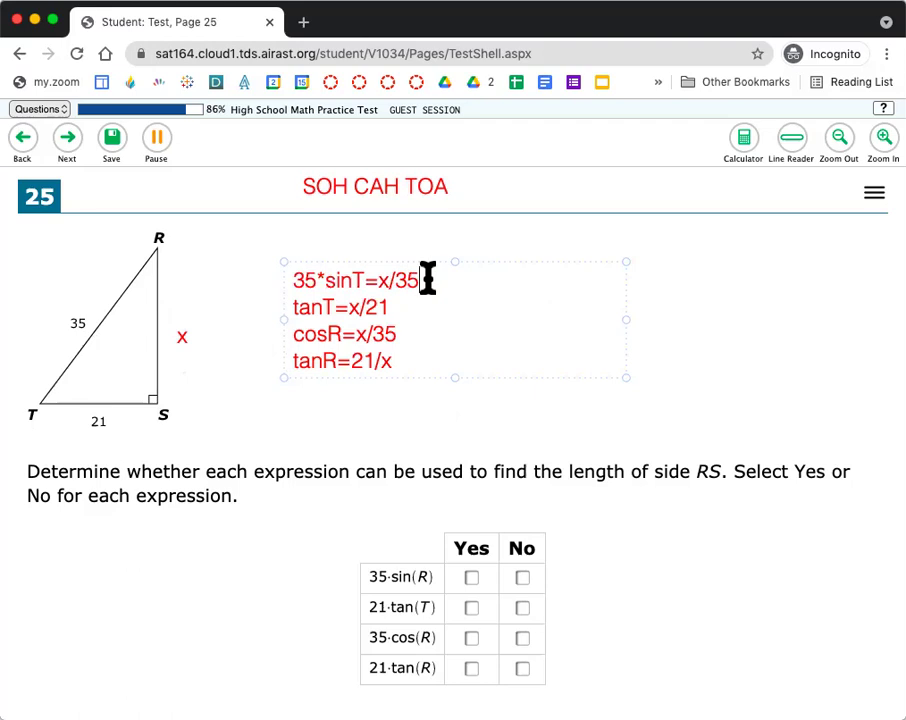
pyautogui.moveTo(429, 278); pyautogui.dragTo(390, 279)
pyautogui.press('BackSpace')
pyautogui.click(294, 309)
pyautogui.write('21*')
pyautogui.moveTo(424, 310); pyautogui.dragTo(400, 316)
pyautogui.press('BackSpace')
# Step: Rewrite the last two note lines as 35*cosR=x and x=21/tanR
pyautogui.click(294, 334)
pyautogui.write('35*')
pyautogui.moveTo(432, 334); pyautogui.dragTo(410, 338)
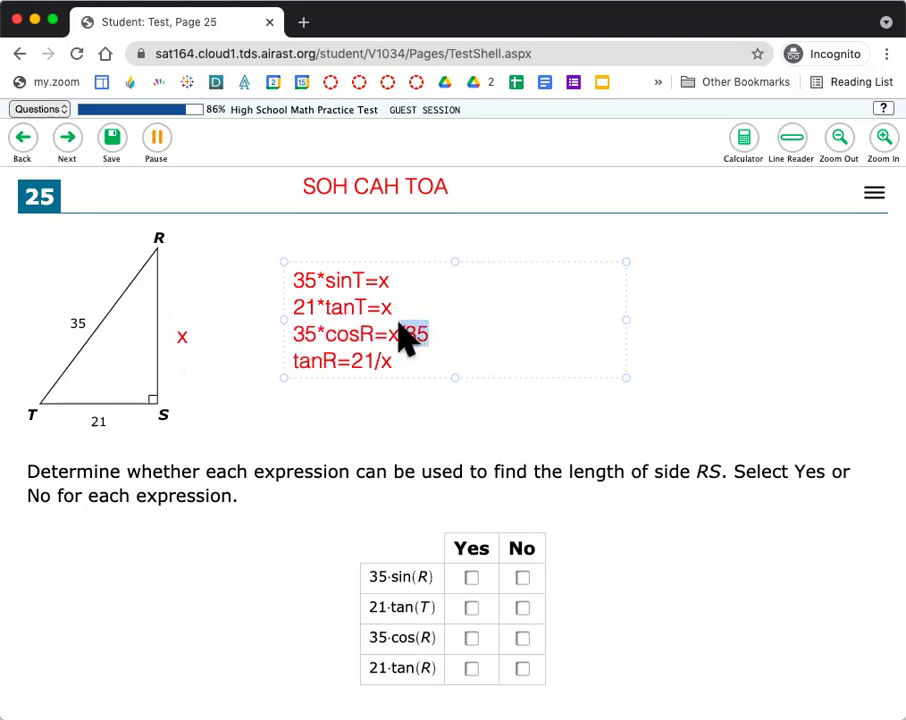
pyautogui.press('BackSpace')
pyautogui.moveTo(392, 360); pyautogui.dragTo(379, 360)
pyautogui.click(294, 358)
pyautogui.write('x*')
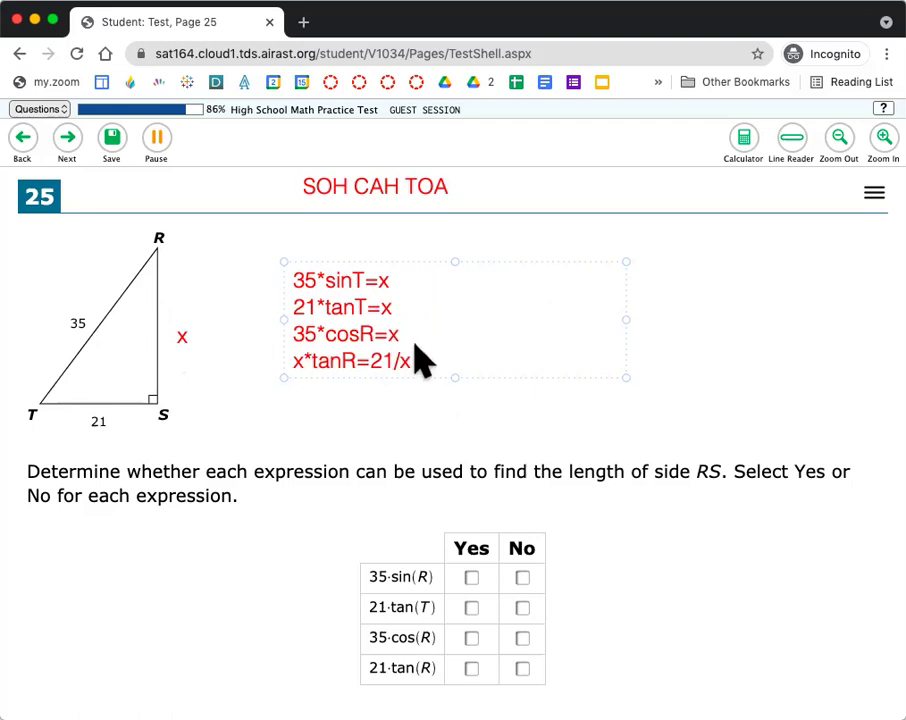
pyautogui.moveTo(410, 360); pyautogui.dragTo(308, 360)
pyautogui.press('BackSpace')
pyautogui.click(394, 360)
pyautogui.write('/')
pyautogui.moveTo(364, 360); pyautogui.dragTo(303, 360)
pyautogui.press('BackSpace')
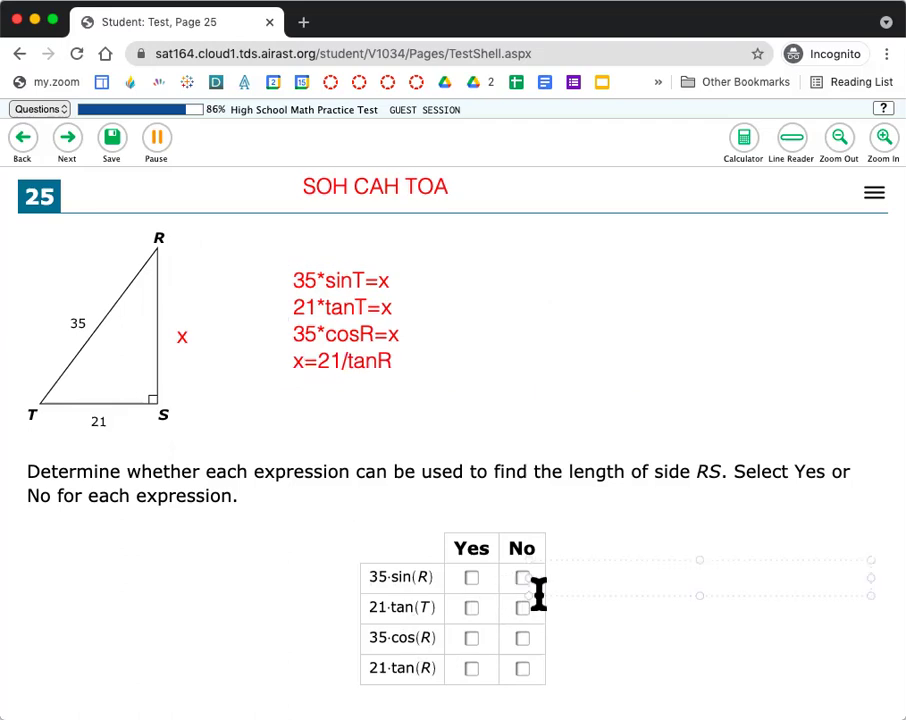
# Step: Mark 35·sin(R) No, 21·tan(T) Yes, 35·cos(R) Yes and 21·tan(R) No
pyautogui.click(522, 578)
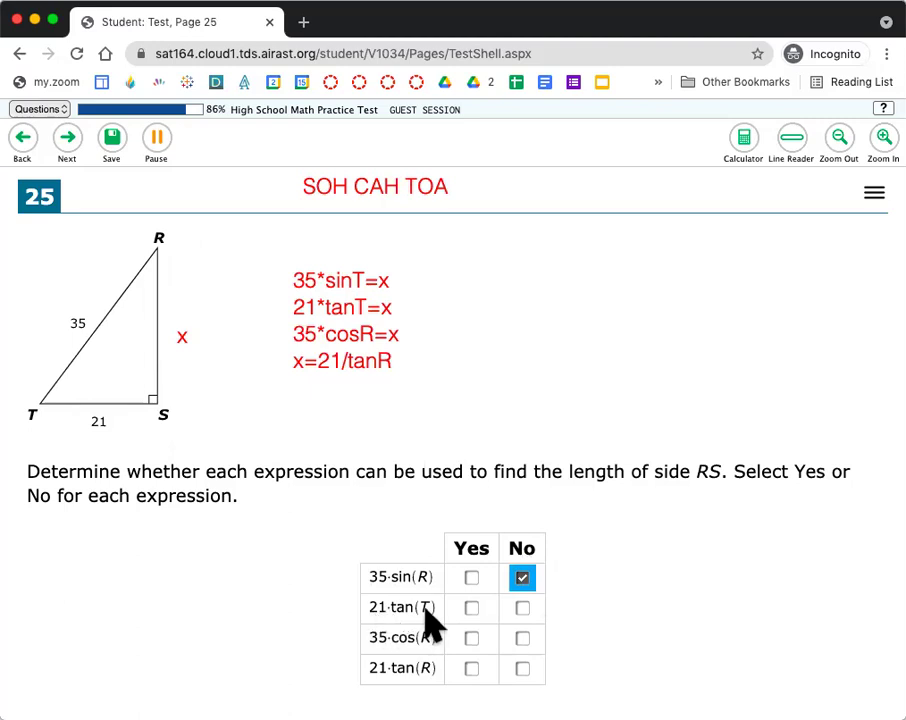
pyautogui.click(471, 607)
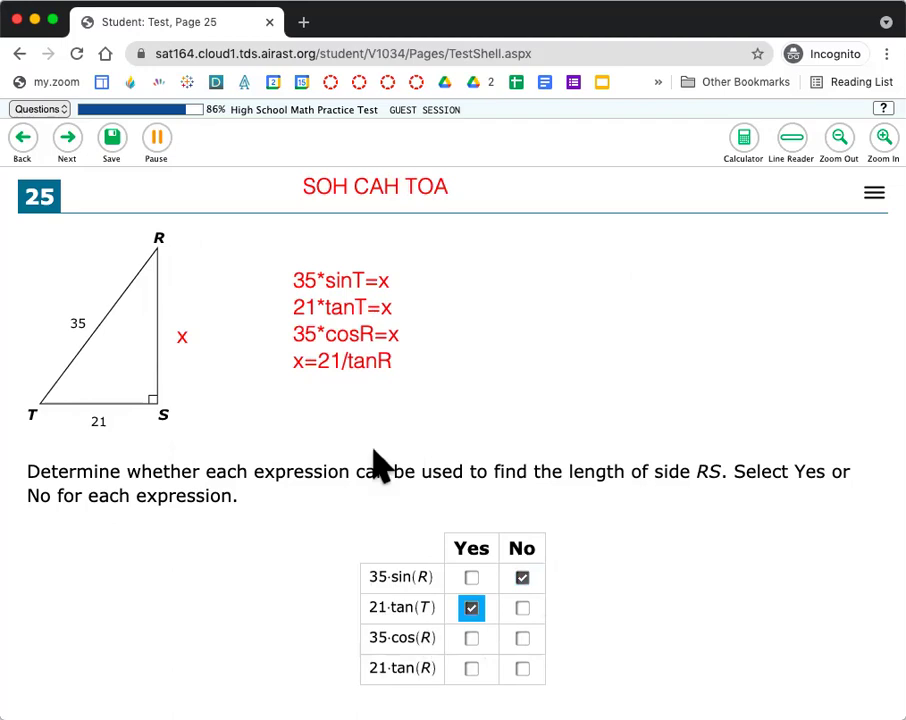
pyautogui.click(471, 638)
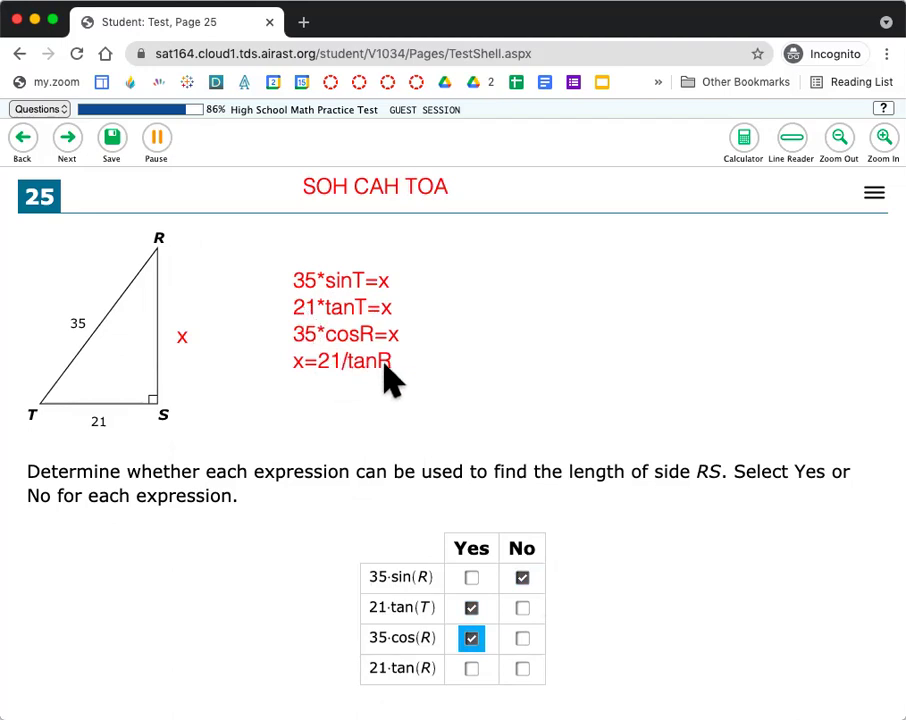
pyautogui.click(521, 668)
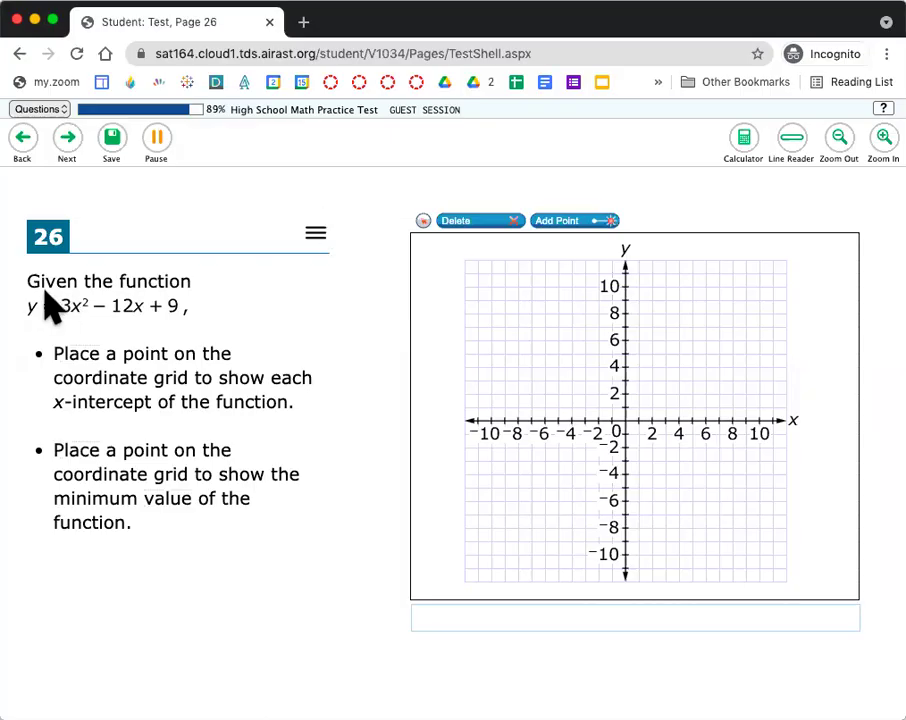
pyautogui.moveTo(28, 281); pyautogui.dragTo(190, 281)
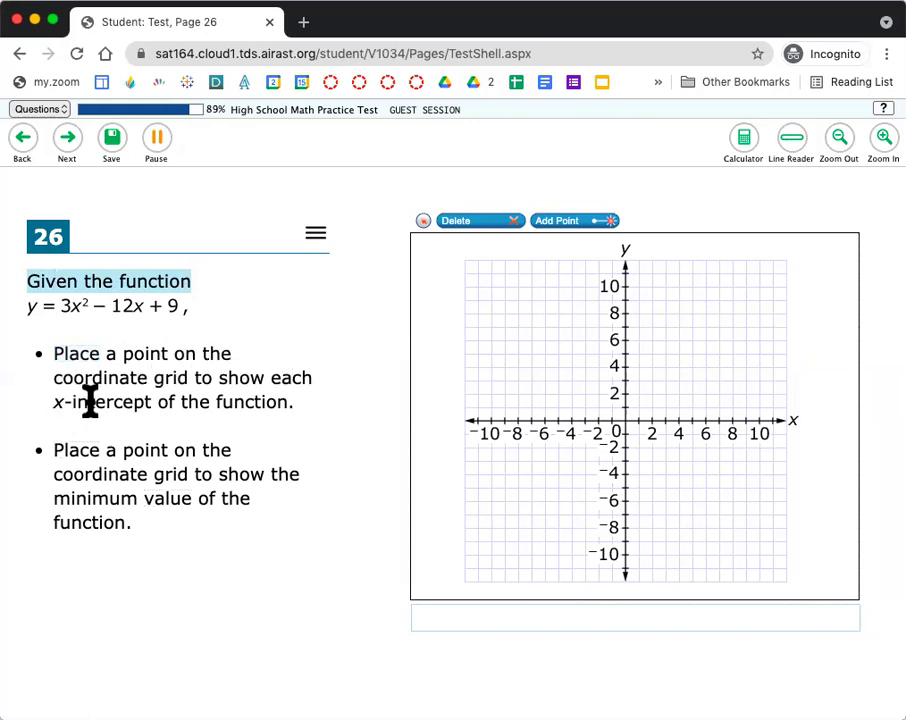
pyautogui.click(66, 356)
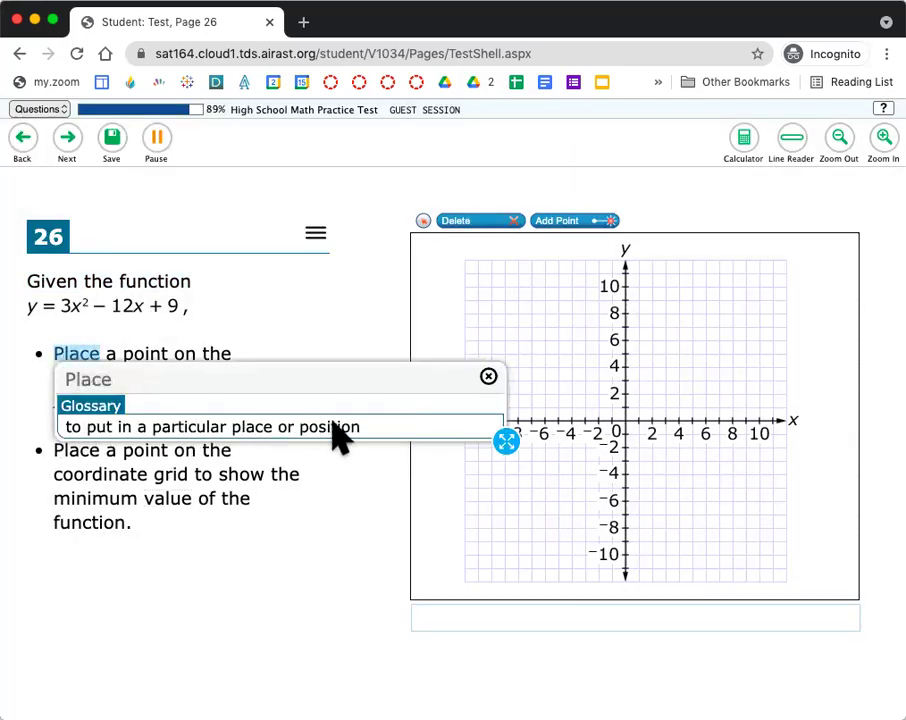
pyautogui.click(489, 379)
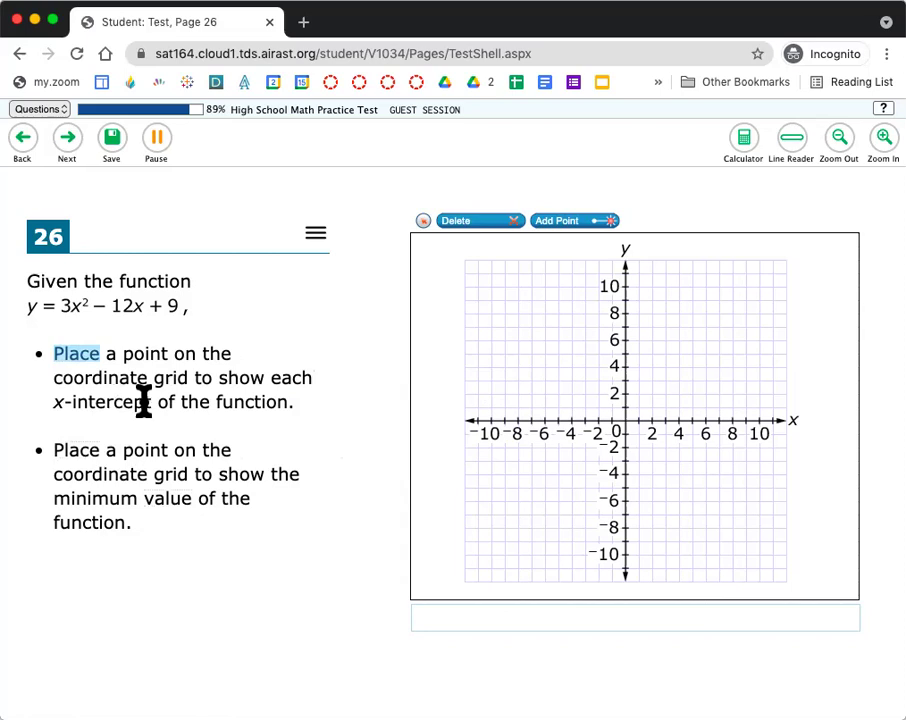
pyautogui.click(67, 402)
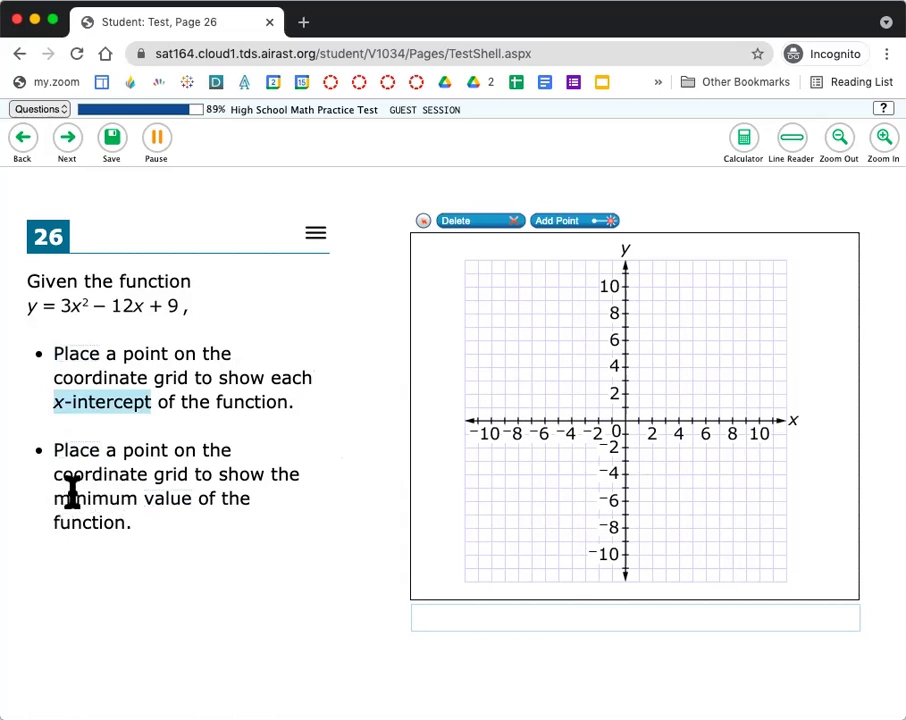
pyautogui.moveTo(58, 493); pyautogui.dragTo(137, 496)
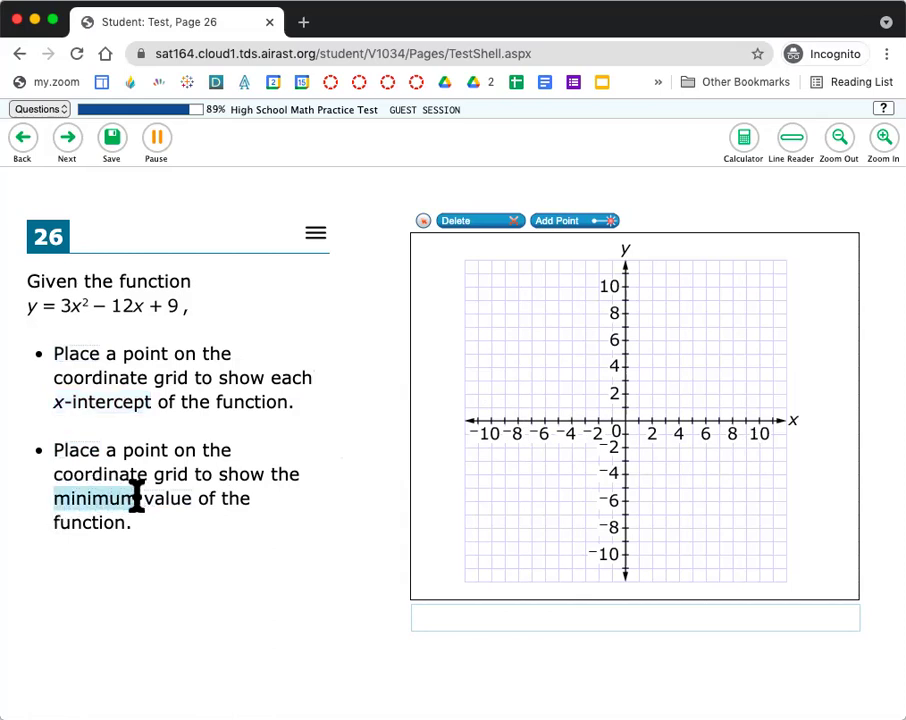
# Step: Graph 3x^2-12x+9 in the graphing calculator
pyautogui.click(744, 140)
pyautogui.write('3x^2')
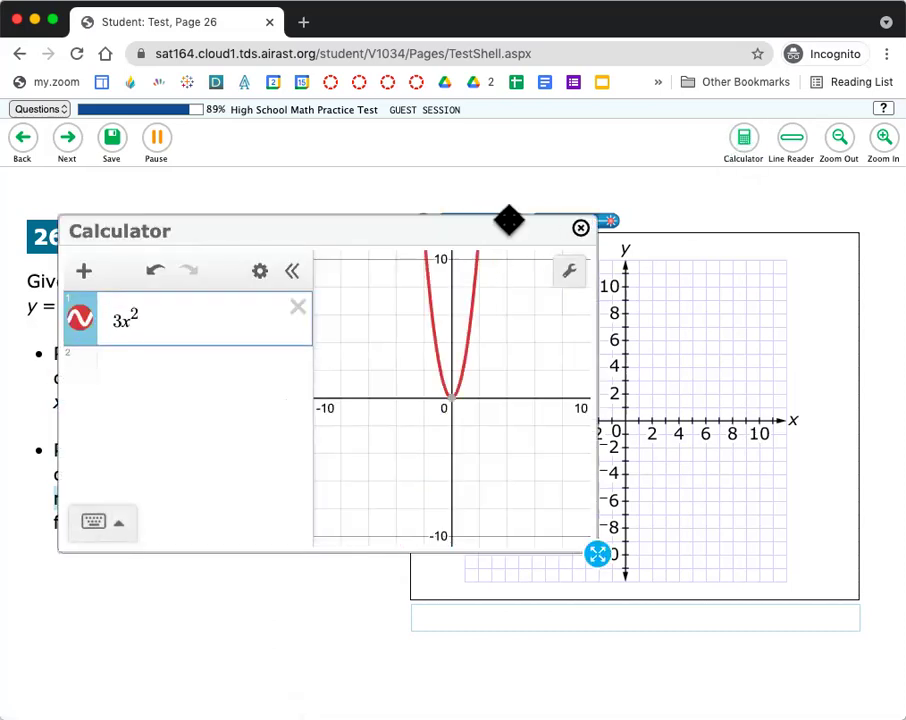
pyautogui.moveTo(251, 235); pyautogui.dragTo(225, 338)
pyautogui.write('-12x')
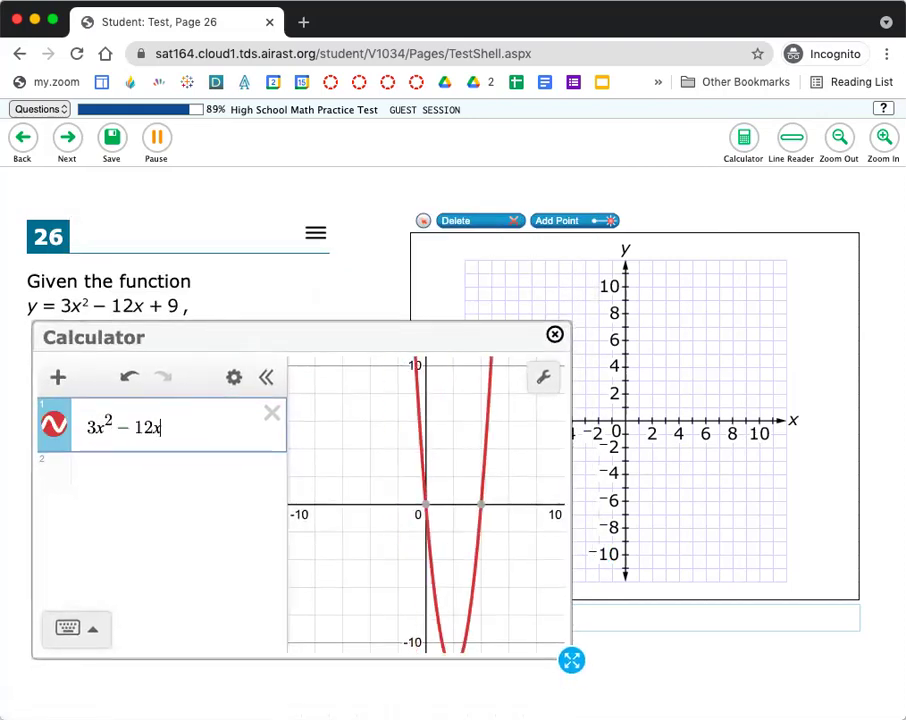
pyautogui.write('+9')
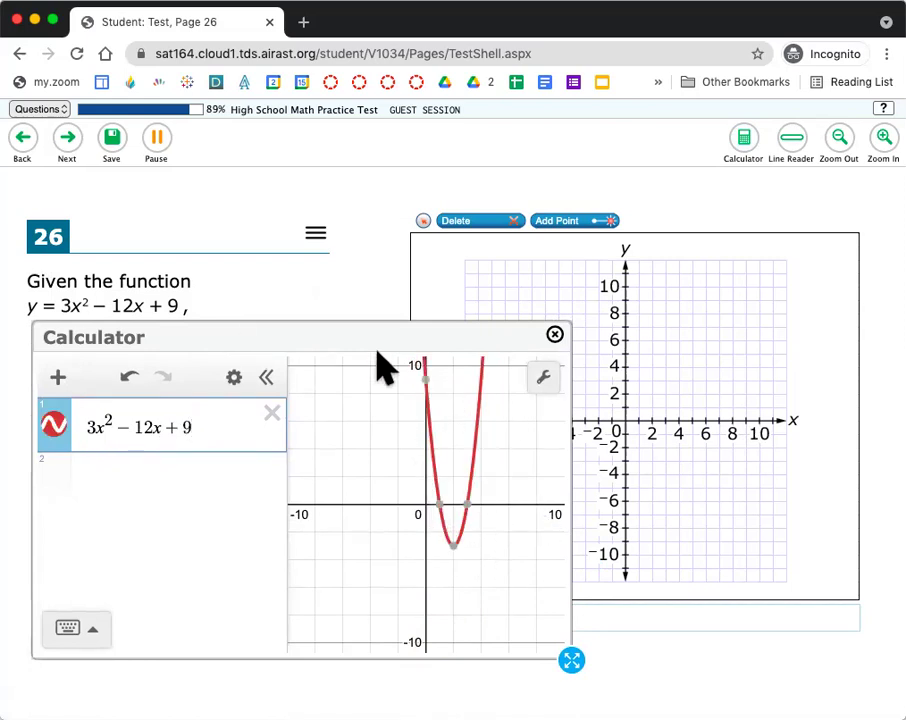
pyautogui.moveTo(392, 337); pyautogui.dragTo(427, 338)
# Step: Pin the (1, 0) and (3, 0) intercepts and move the calculator off the answer grid
pyautogui.moveTo(474, 512)
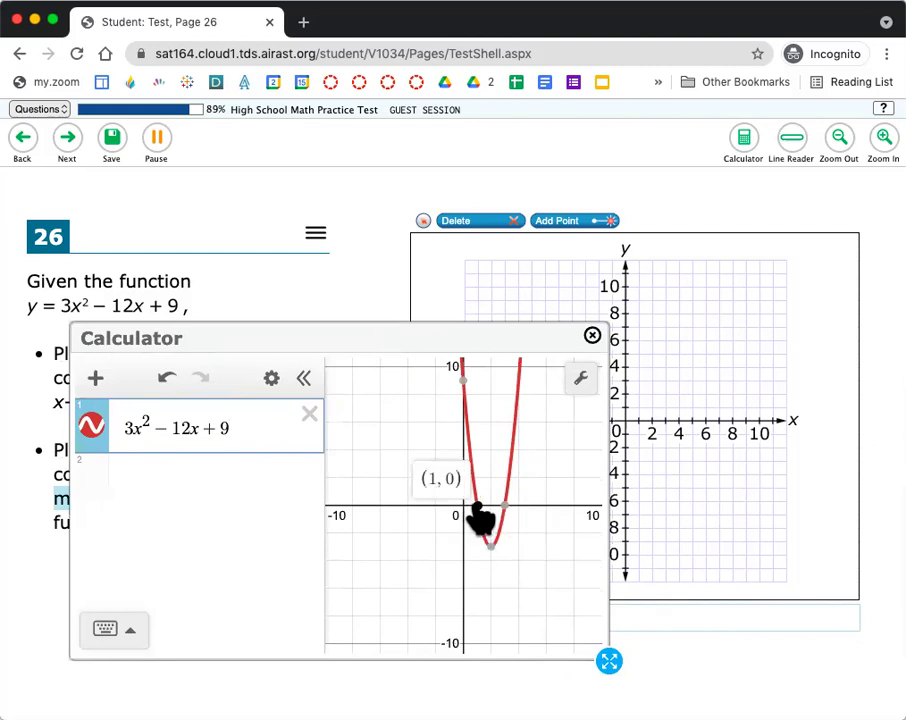
pyautogui.click(478, 508)
pyautogui.click(505, 512)
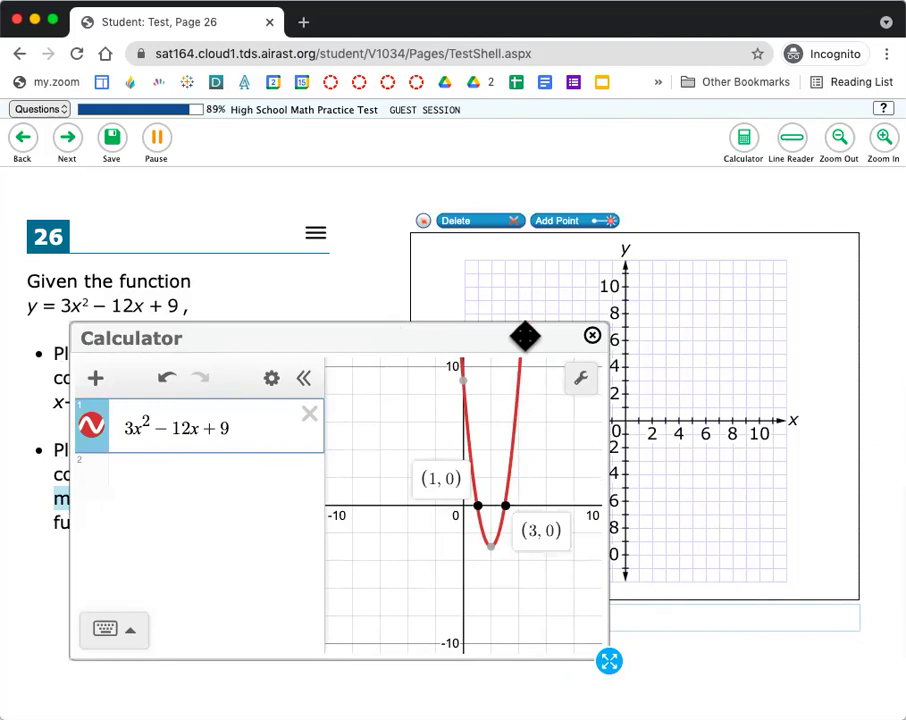
pyautogui.moveTo(524, 336); pyautogui.dragTo(342, 336)
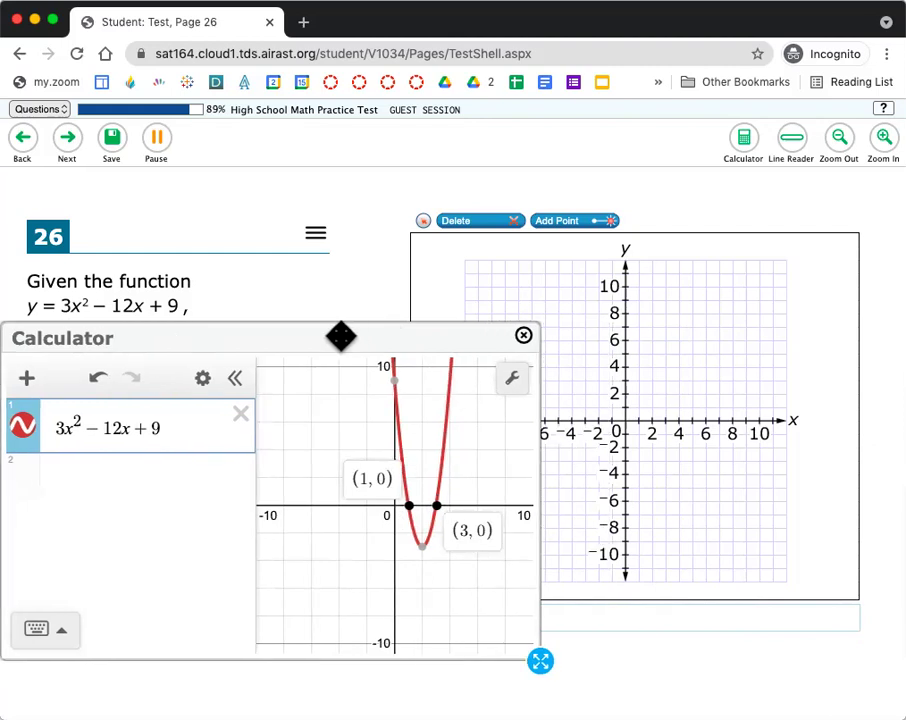
# Step: Place points at (1, 0) and (3, 0) and read the vertex (2, −3) from the calculator
pyautogui.click(562, 219)
pyautogui.click(638, 421)
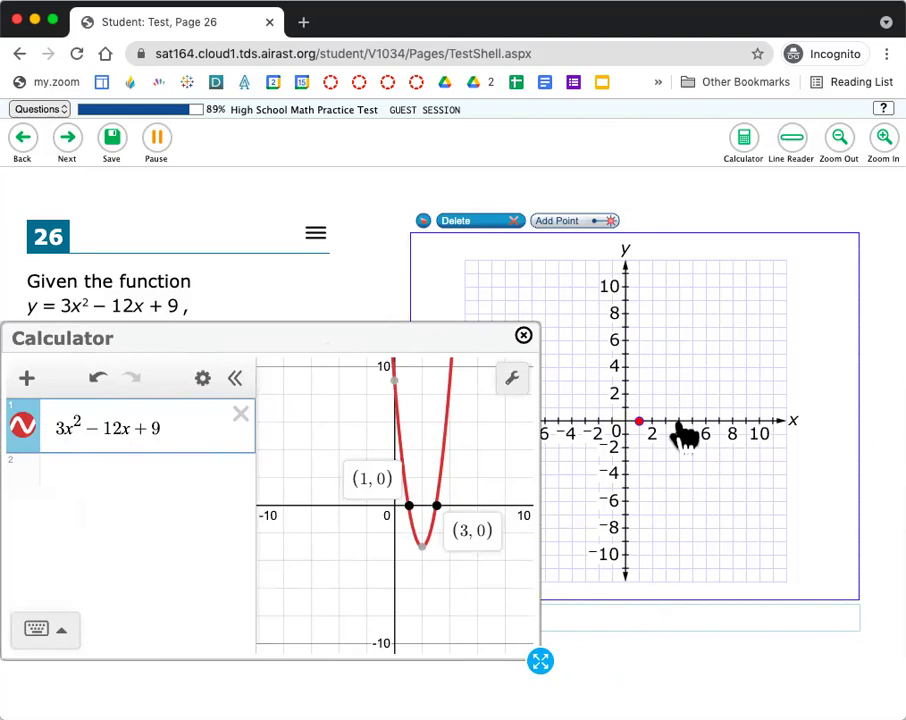
pyautogui.click(665, 421)
pyautogui.moveTo(366, 330); pyautogui.dragTo(650, 299)
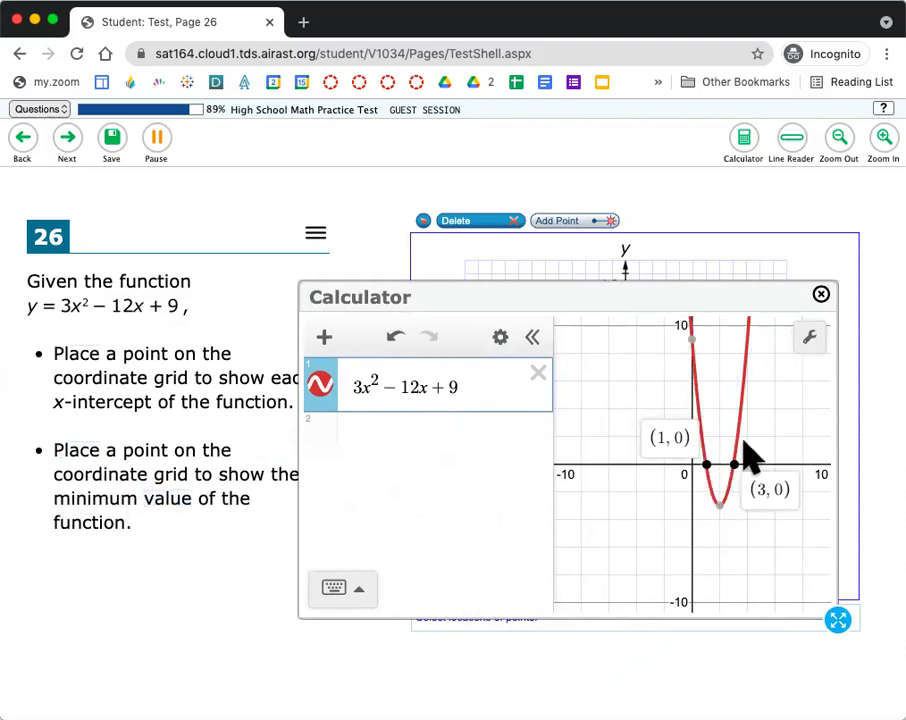
pyautogui.moveTo(720, 512)
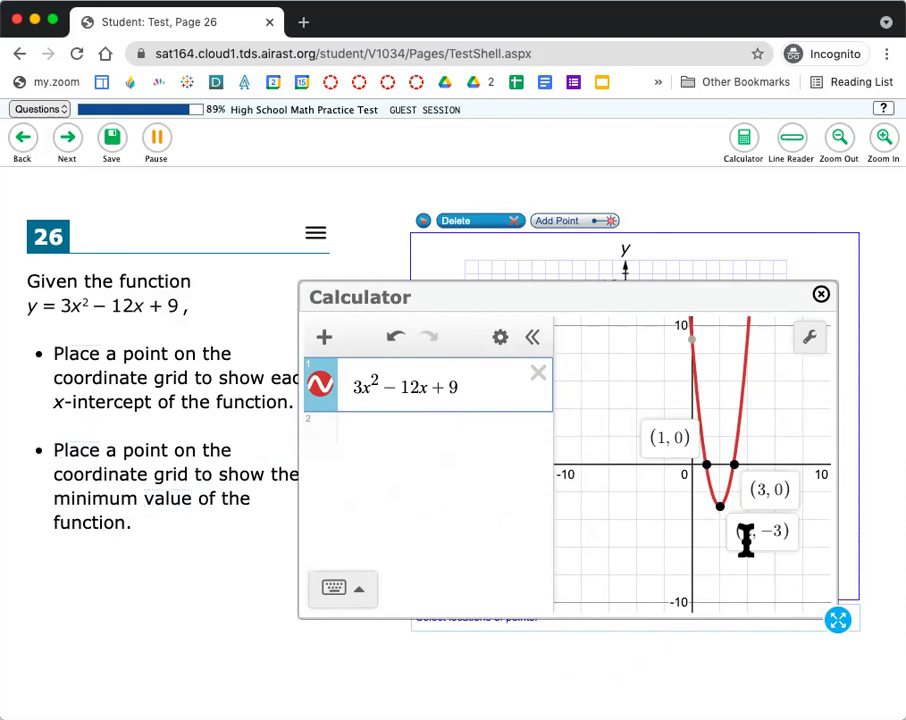
pyautogui.moveTo(745, 297); pyautogui.dragTo(374, 295)
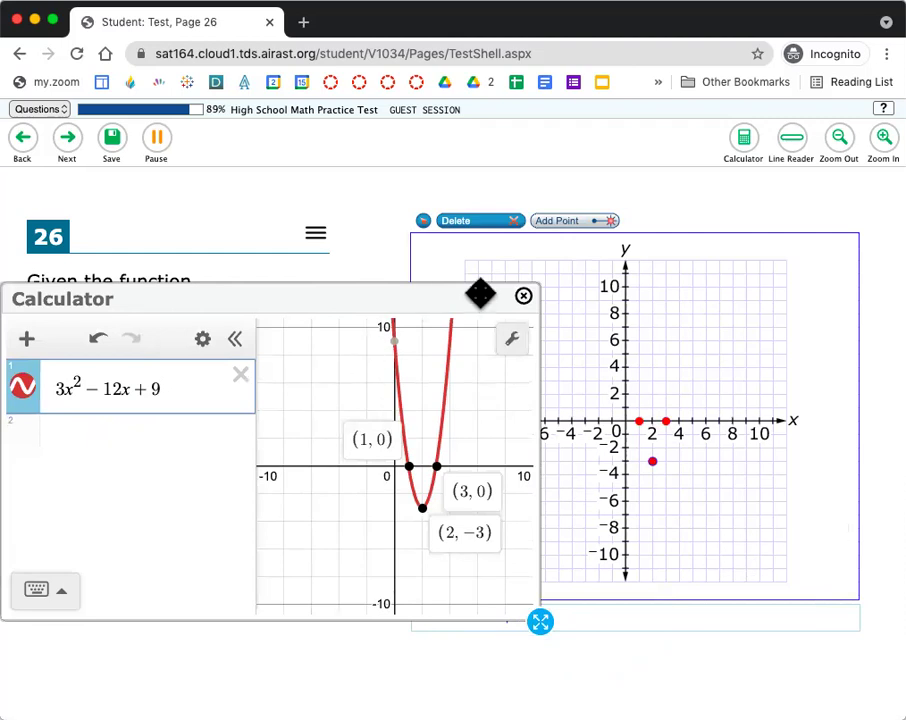
pyautogui.click(523, 296)
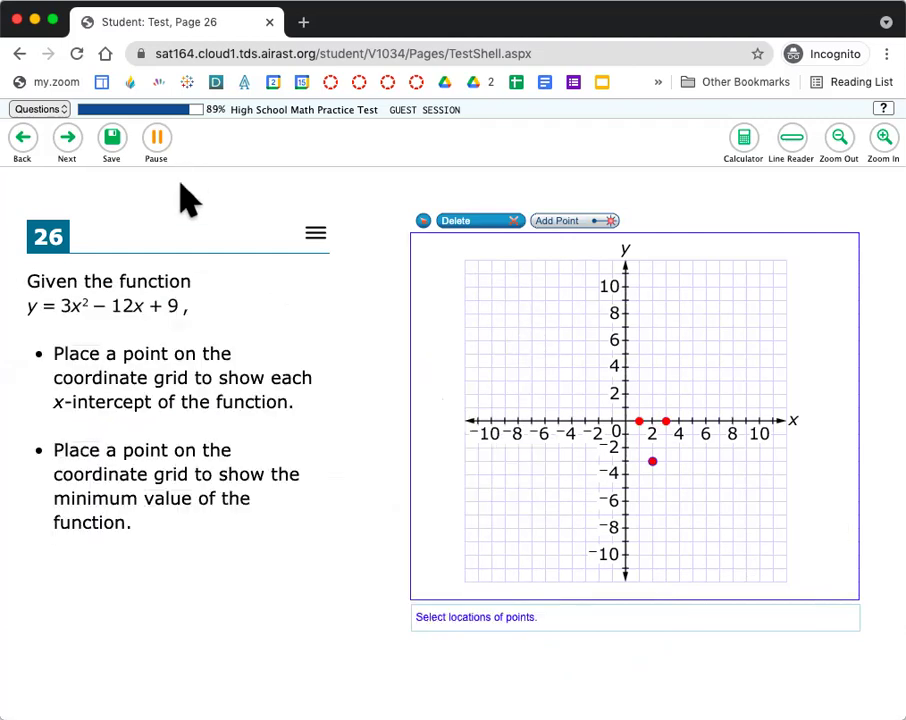
# Step: Advance to question 27, enter E=6.50x+, and compute 4/100 = 0.04 on the calculator
pyautogui.click(112, 146)
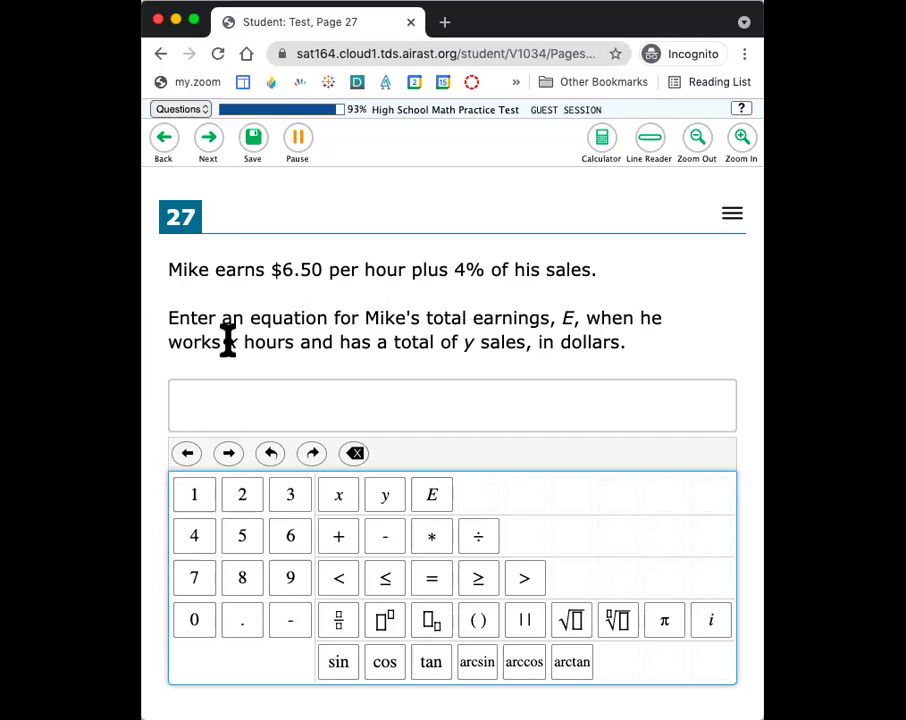
pyautogui.click(288, 403)
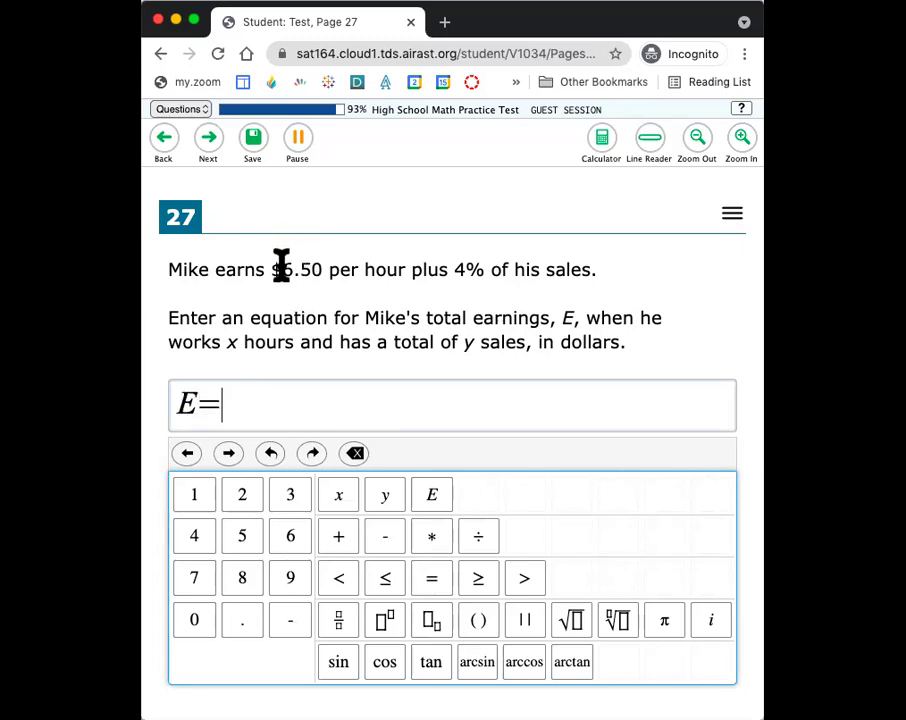
pyautogui.moveTo(283, 268); pyautogui.dragTo(406, 268)
pyautogui.click(255, 408)
pyautogui.moveTo(230, 344); pyautogui.dragTo(269, 344)
pyautogui.click(283, 420)
pyautogui.write('6.50x+')
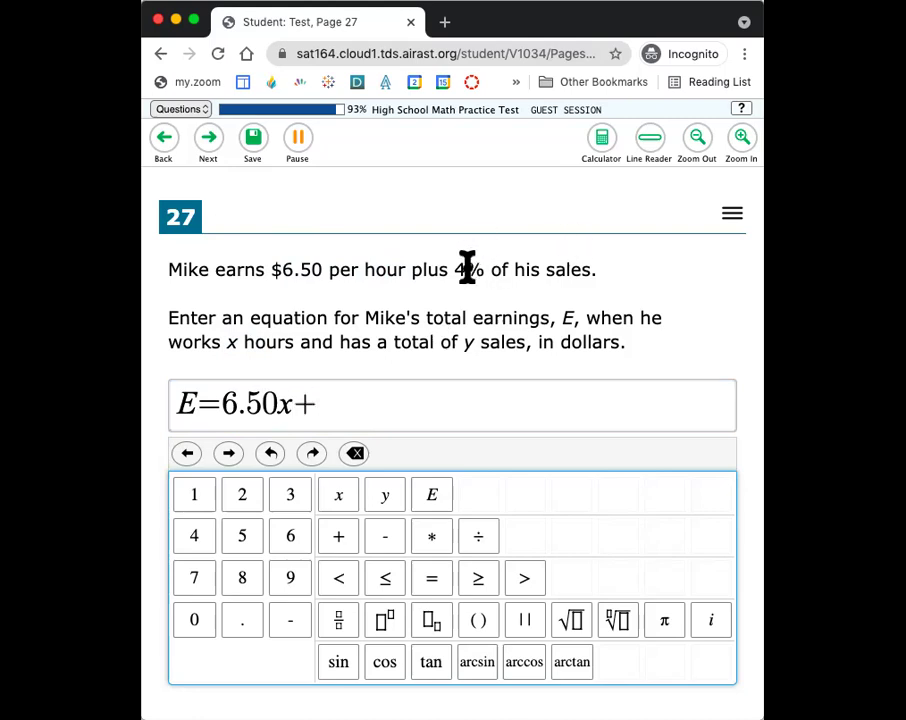
pyautogui.moveTo(457, 269); pyautogui.dragTo(466, 270)
pyautogui.click(363, 402)
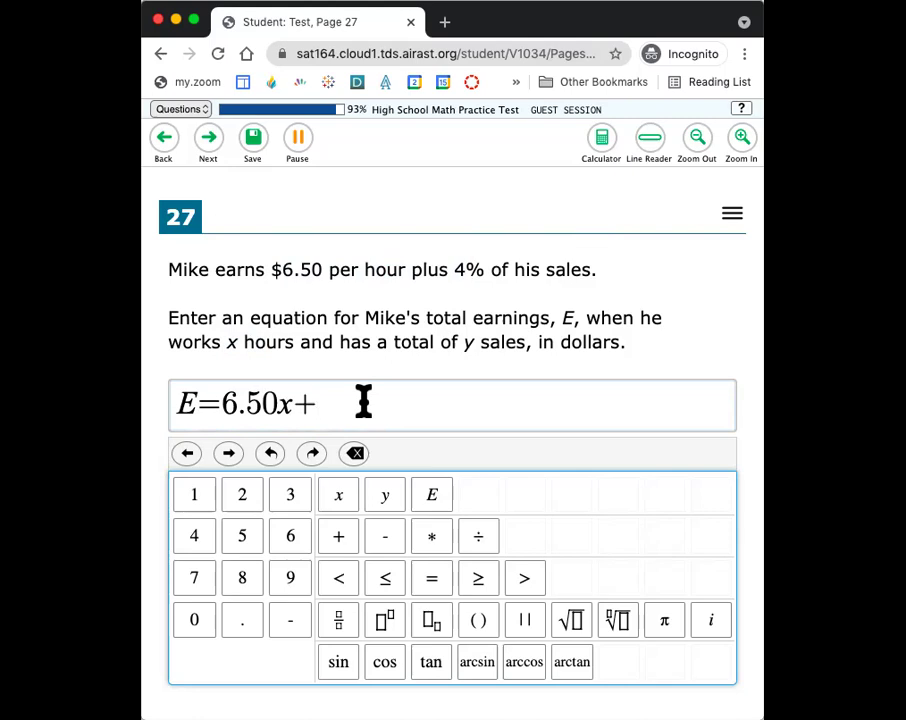
pyautogui.click(604, 142)
pyautogui.write('4/100')
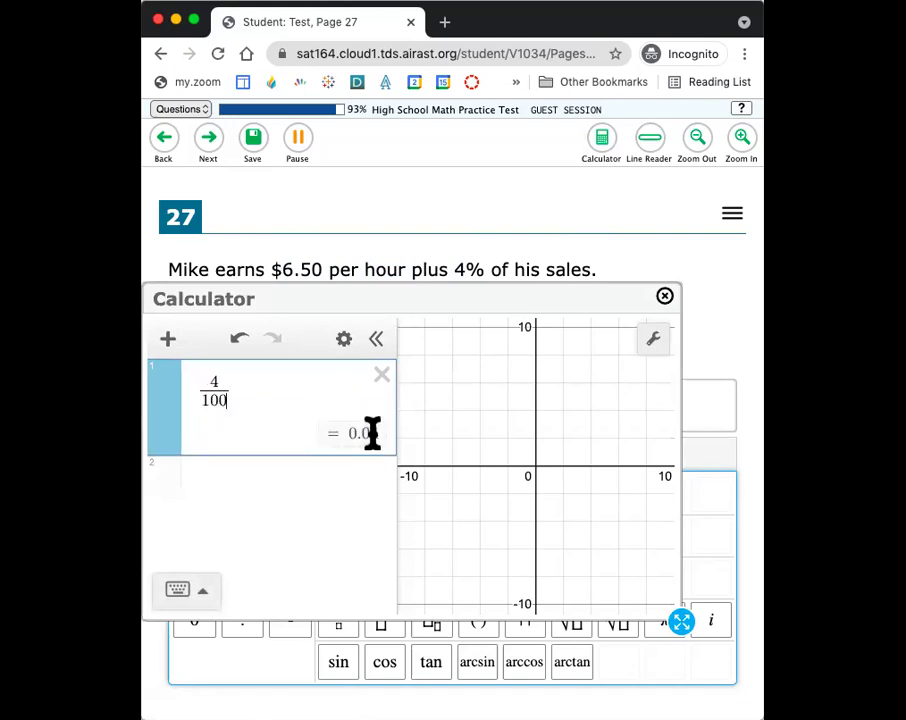
# Step: Finish the equation with 0.04y, trimming zeros to 6.5 and .04 and deleting the stray =E
pyautogui.click(664, 296)
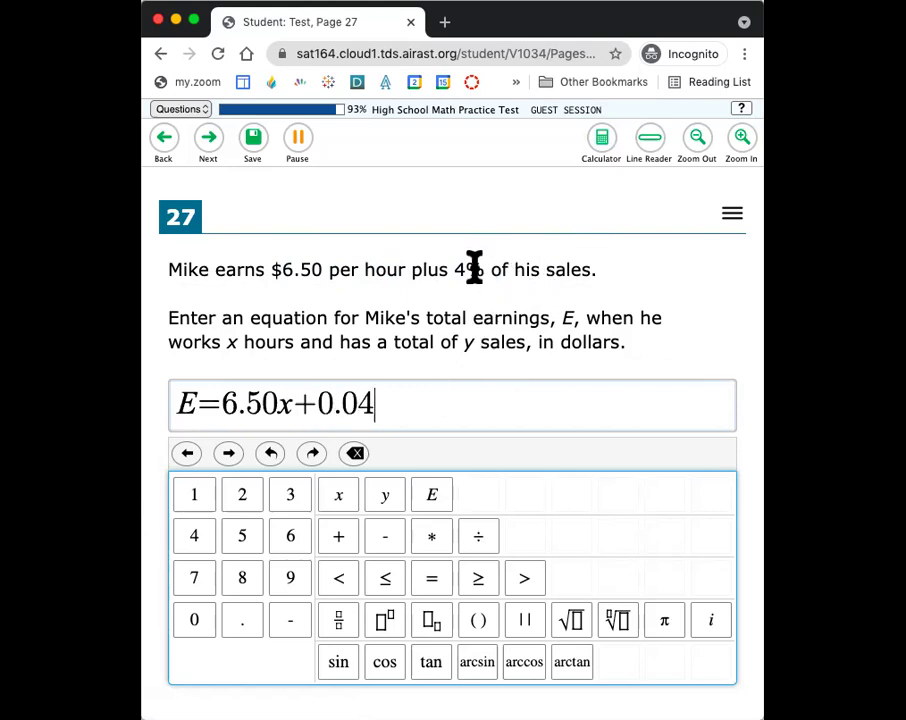
pyautogui.moveTo(467, 342); pyautogui.dragTo(530, 342)
pyautogui.click(379, 404)
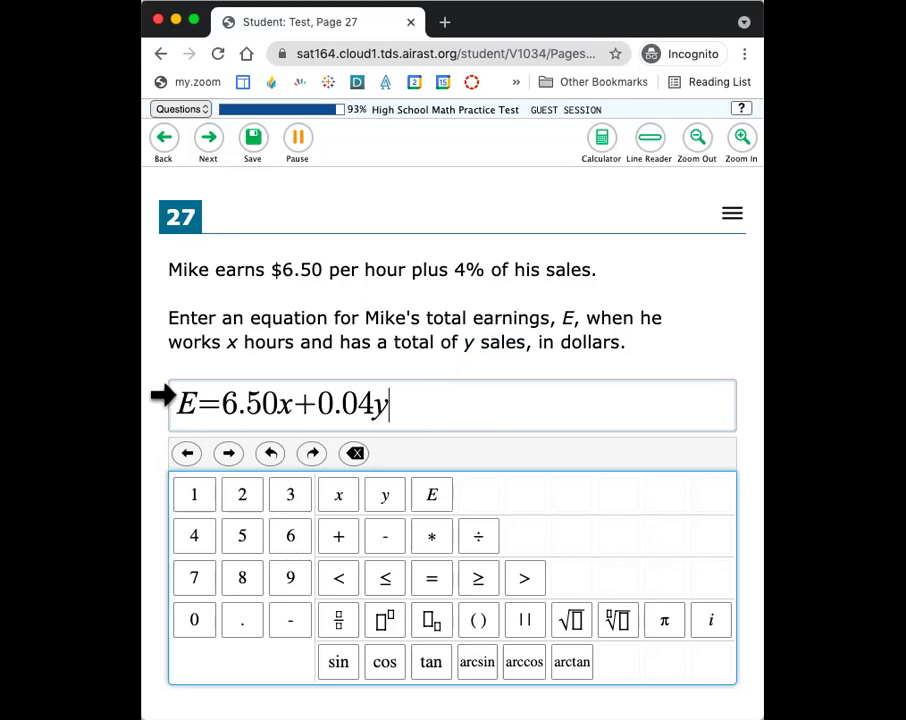
pyautogui.click(277, 403)
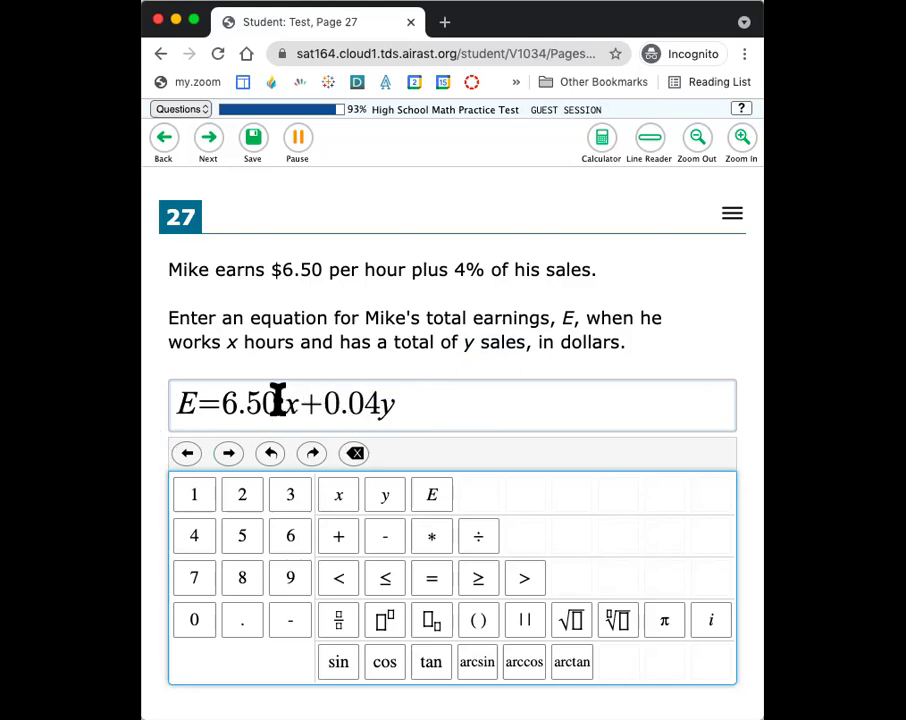
pyautogui.press('BackSpace')
pyautogui.click(322, 403)
pyautogui.press('BackSpace')
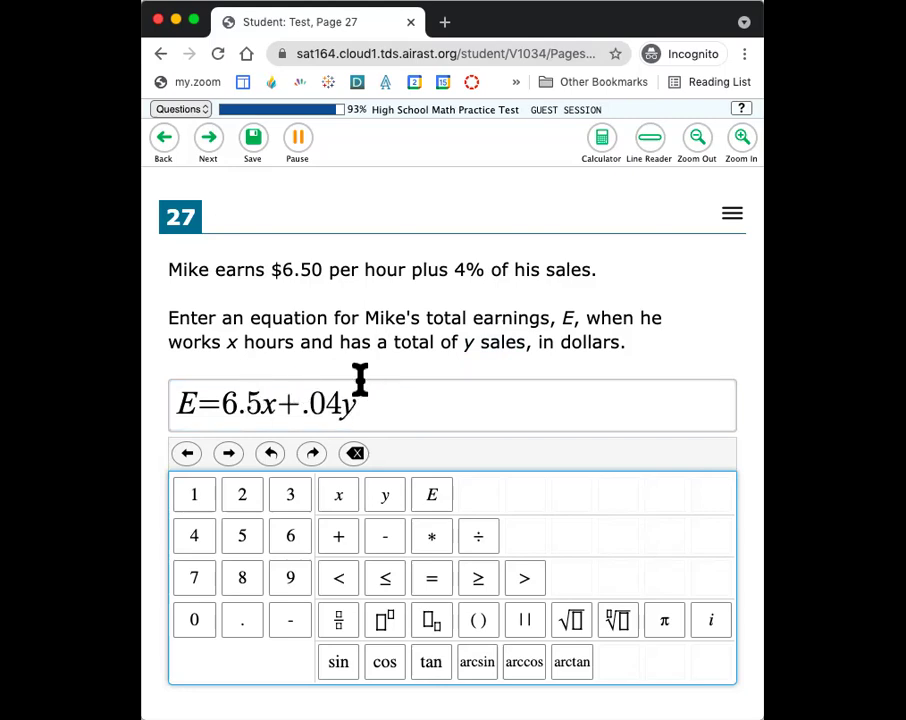
pyautogui.click(377, 405)
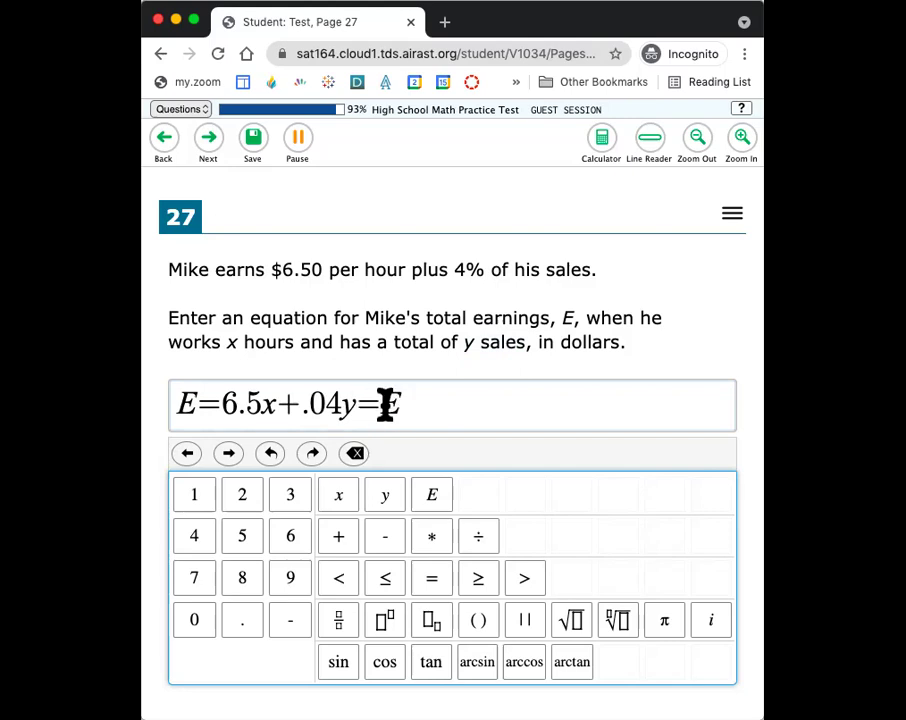
pyautogui.moveTo(404, 406); pyautogui.dragTo(361, 406)
pyautogui.press('BackSpace')
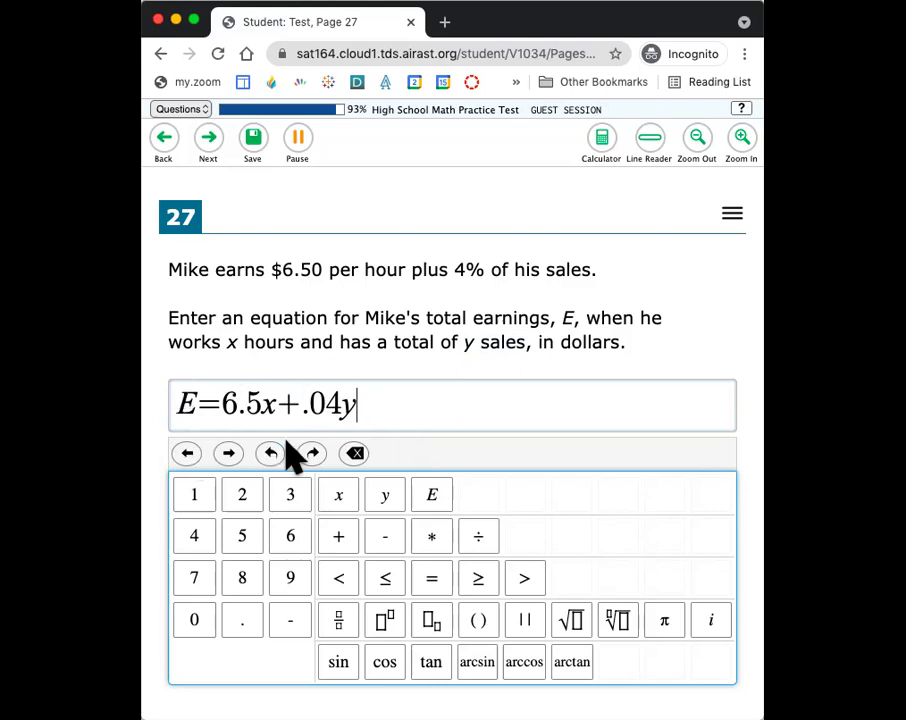
# Step: Replace .04 with a 4/100 fraction so the answer reads E=6.5x+(4/100)y
pyautogui.moveTo(346, 402); pyautogui.dragTo(303, 404)
pyautogui.press('BackSpace')
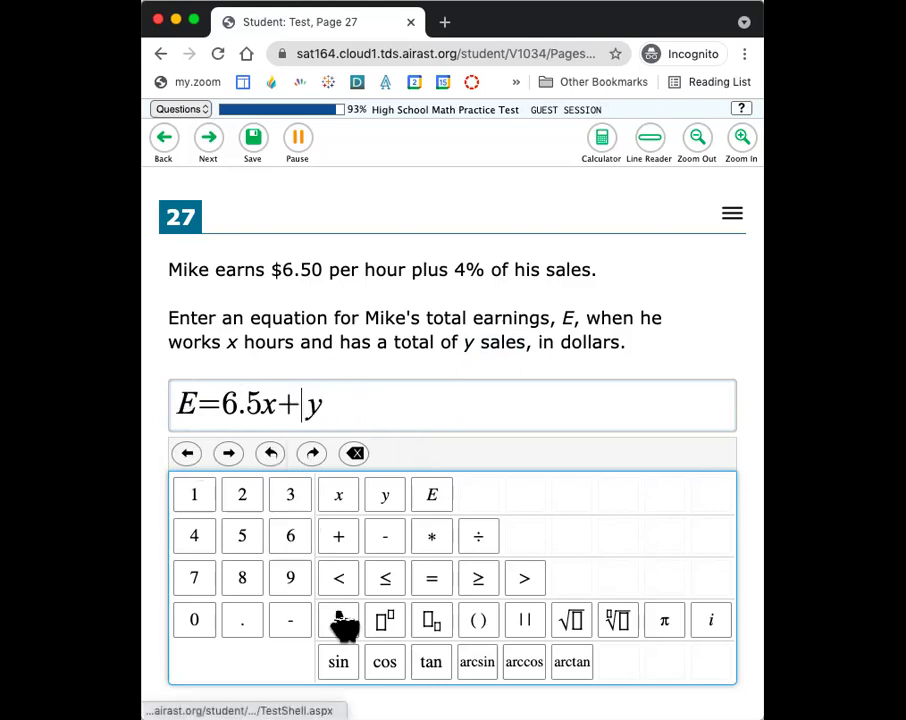
pyautogui.click(342, 621)
pyautogui.write('4')
pyautogui.press('Down')
pyautogui.write('100')
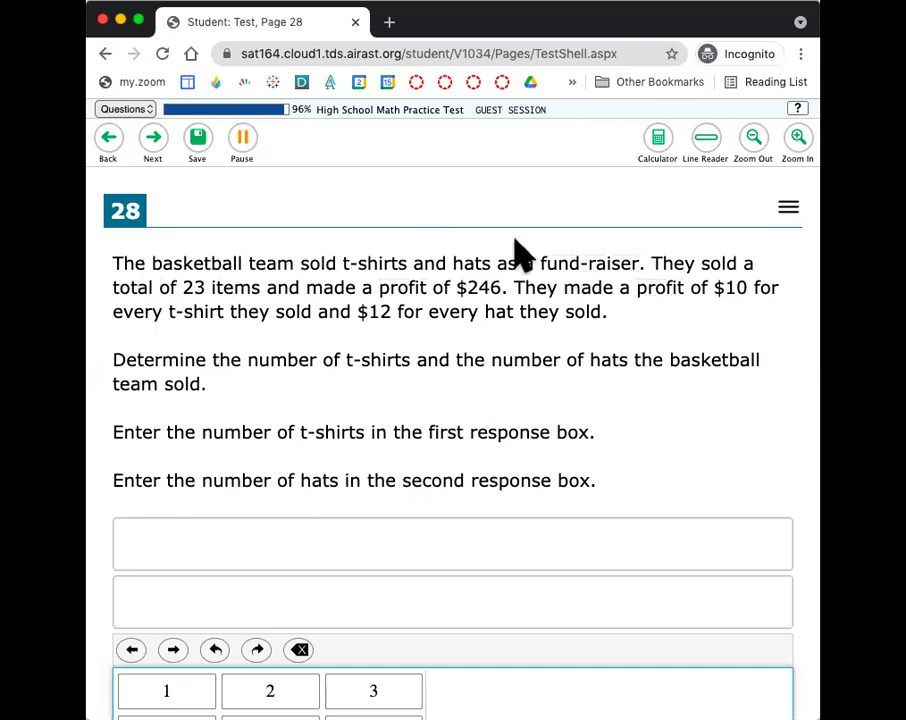
# Step: Highlight fund-raiser, 23 items, $246, $12 and hats in question 28's text
pyautogui.doubleClick(558, 263)
pyautogui.moveTo(650, 263); pyautogui.dragTo(263, 285)
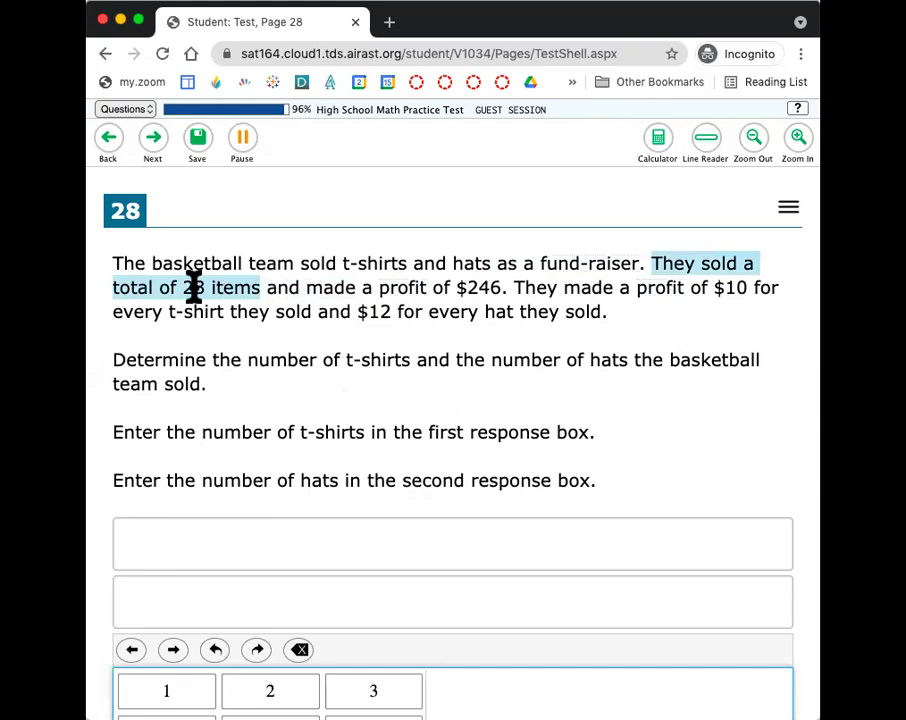
pyautogui.click(240, 287)
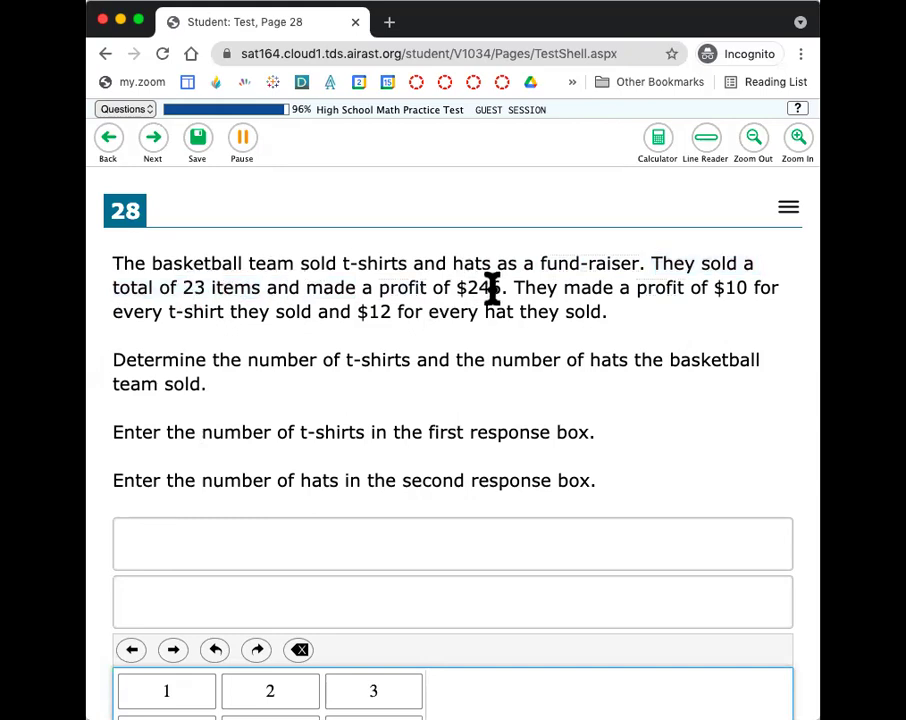
pyautogui.moveTo(501, 287); pyautogui.dragTo(466, 293)
pyautogui.click(474, 265)
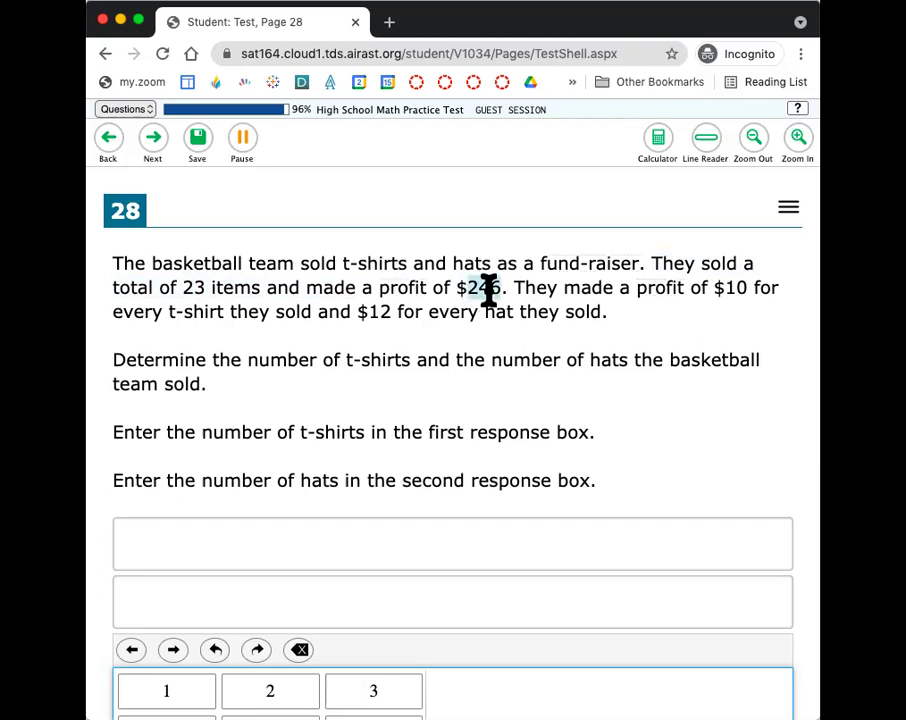
pyautogui.moveTo(488, 290); pyautogui.dragTo(501, 290)
pyautogui.click(741, 287)
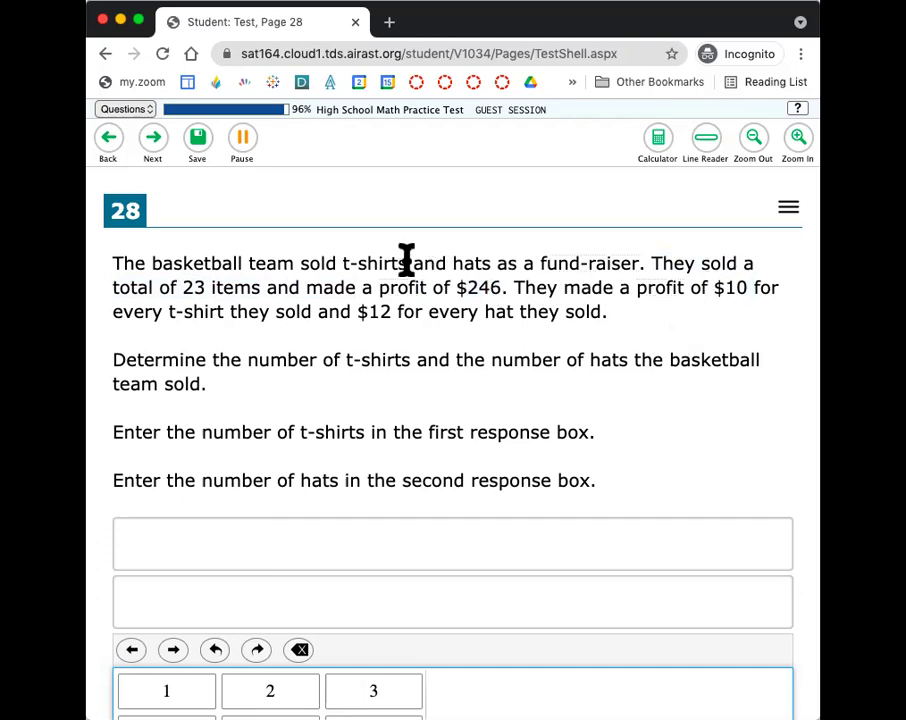
pyautogui.doubleClick(378, 311)
pyautogui.doubleClick(463, 262)
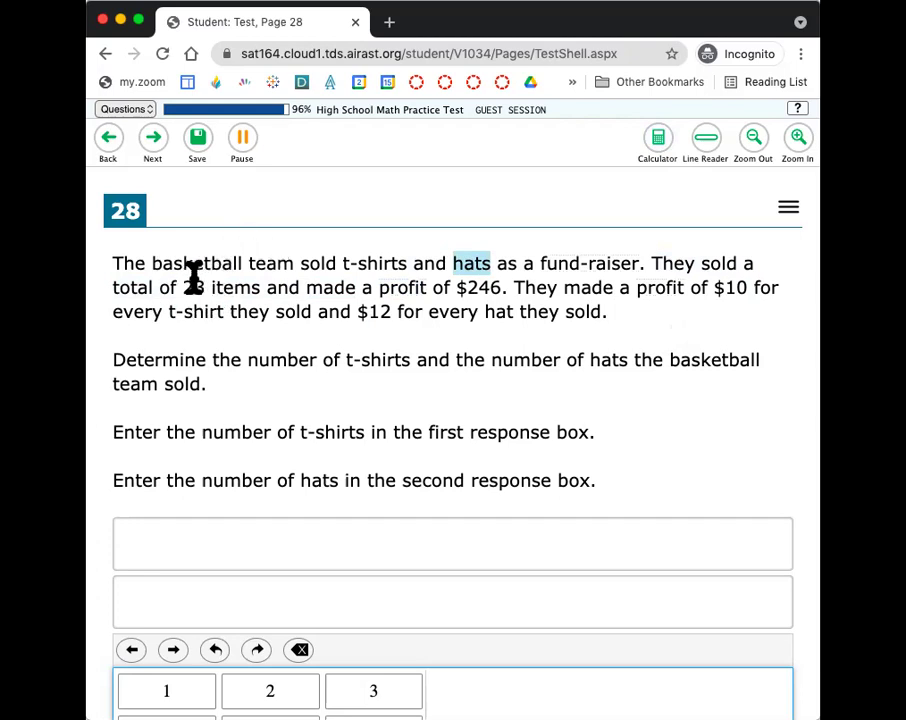
# Step: Open the calculator, move it lower on the page, and start a new line with x
pyautogui.click(664, 145)
pyautogui.moveTo(431, 303); pyautogui.dragTo(516, 363)
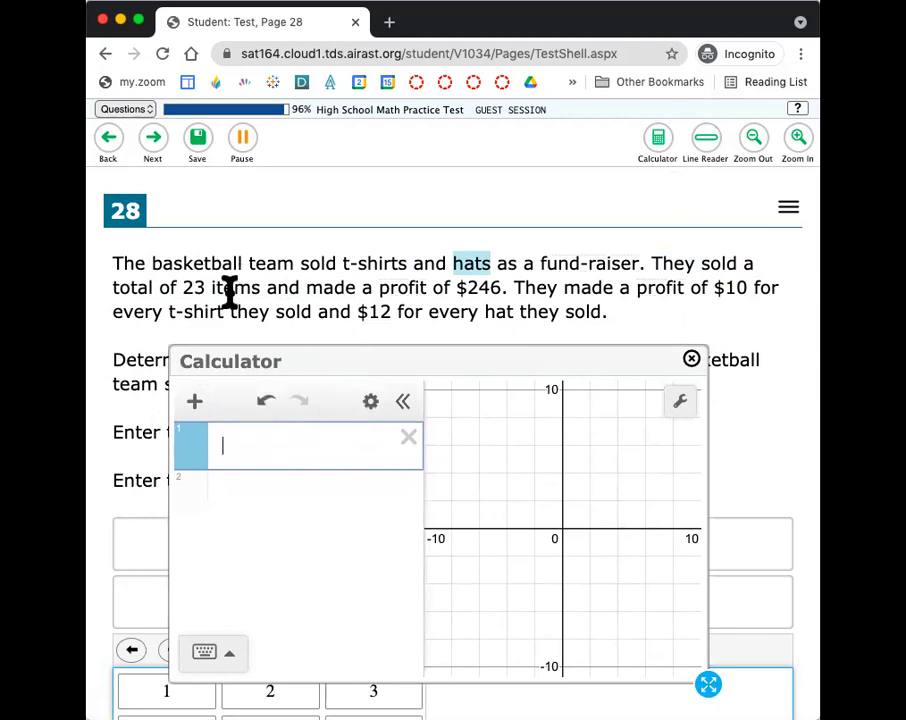
pyautogui.write('tems:')
pyautogui.press('Return')
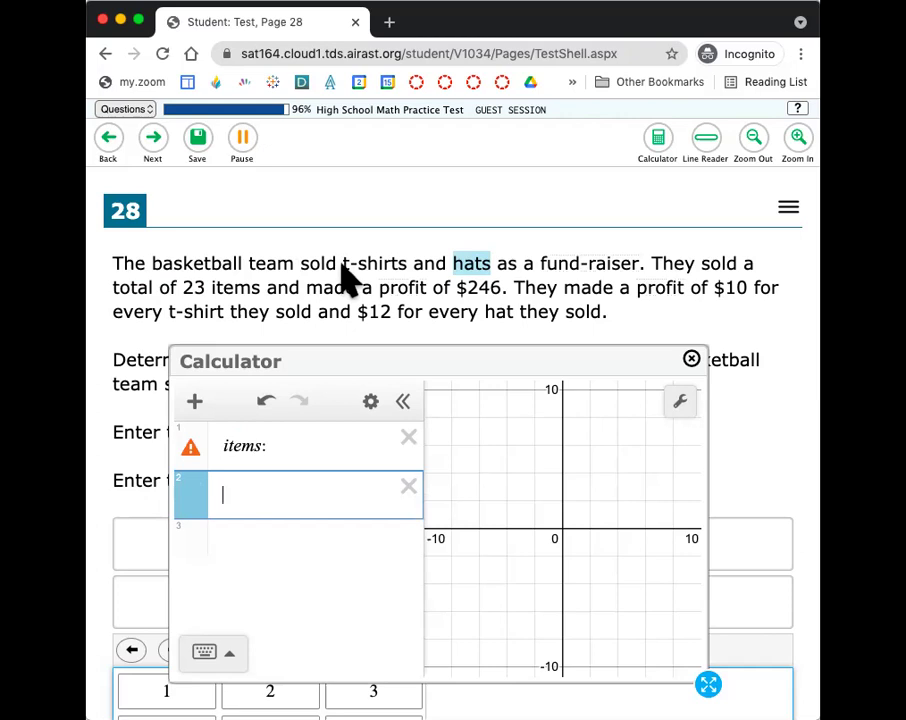
pyautogui.write('x')
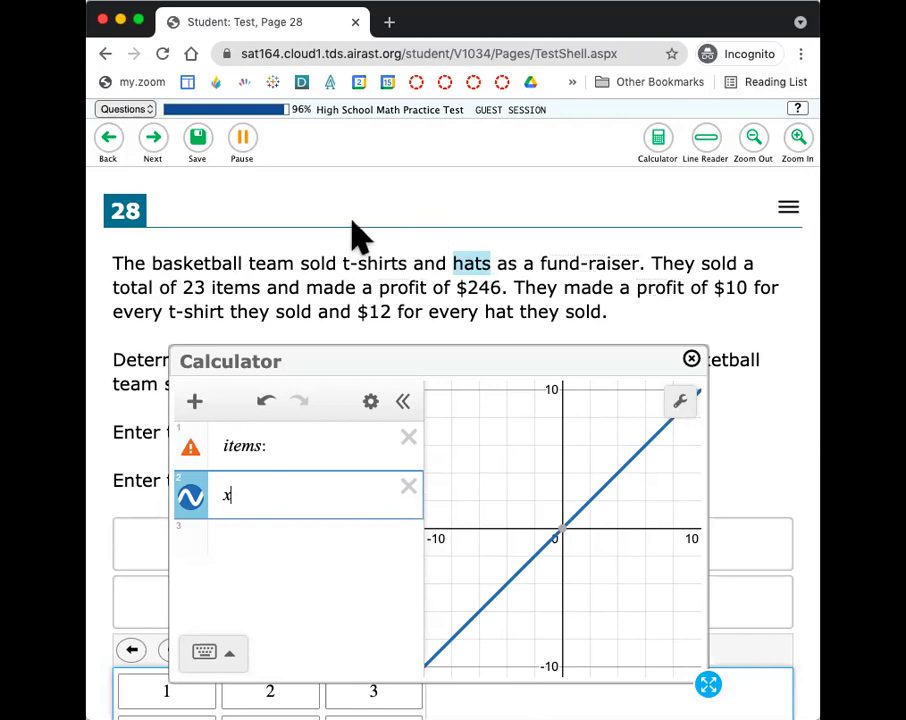
# Step: Pen x above t-shirts and y above hats, circle both labels, and underline 23
pyautogui.moveTo(356, 228)
pyautogui.mouseDown()
pyautogui.moveTo(371, 254)
pyautogui.moveTo(356, 254)
pyautogui.mouseUp()
pyautogui.moveTo(459, 230); pyautogui.dragTo(463, 240)
pyautogui.moveTo(468, 221); pyautogui.dragTo(462, 256)
pyautogui.moveTo(390, 268)
pyautogui.mouseDown()
pyautogui.moveTo(340, 216)
pyautogui.moveTo(384, 282)
pyautogui.mouseUp()
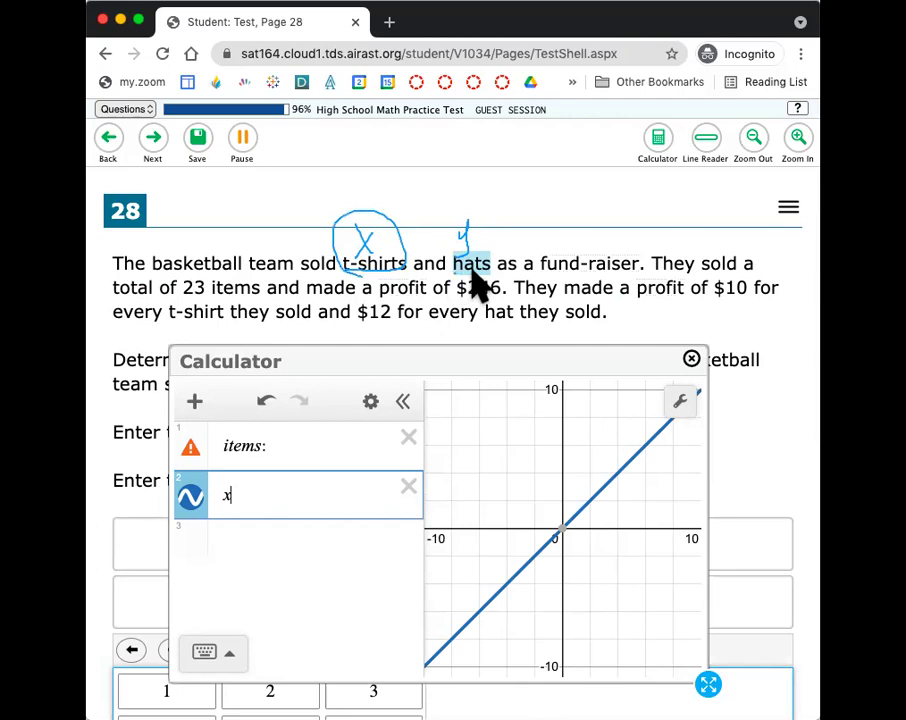
pyautogui.moveTo(471, 216); pyautogui.dragTo(478, 212)
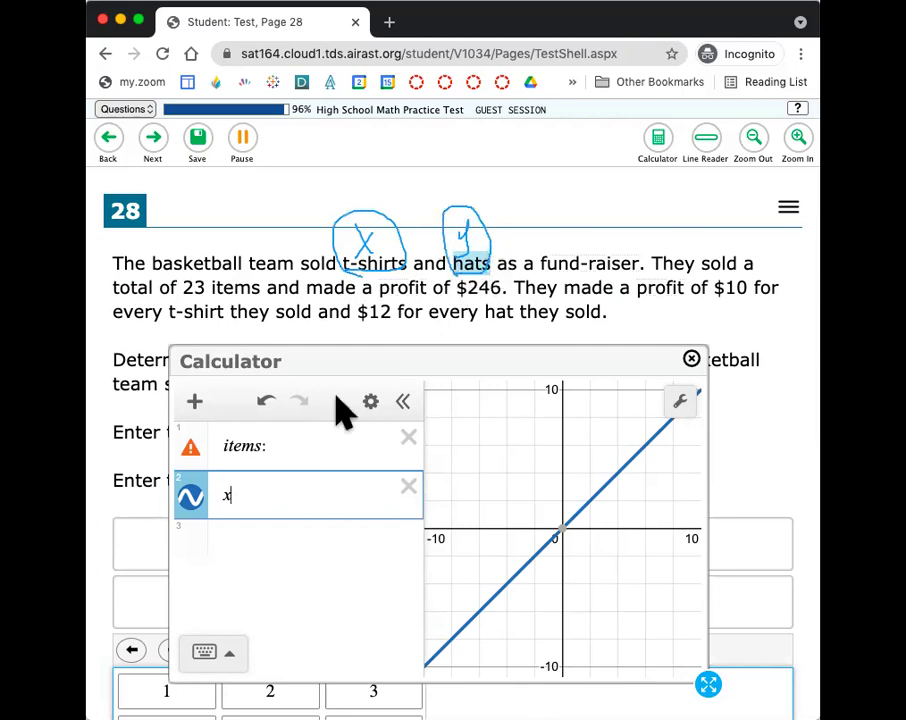
pyautogui.moveTo(184, 297); pyautogui.dragTo(203, 297)
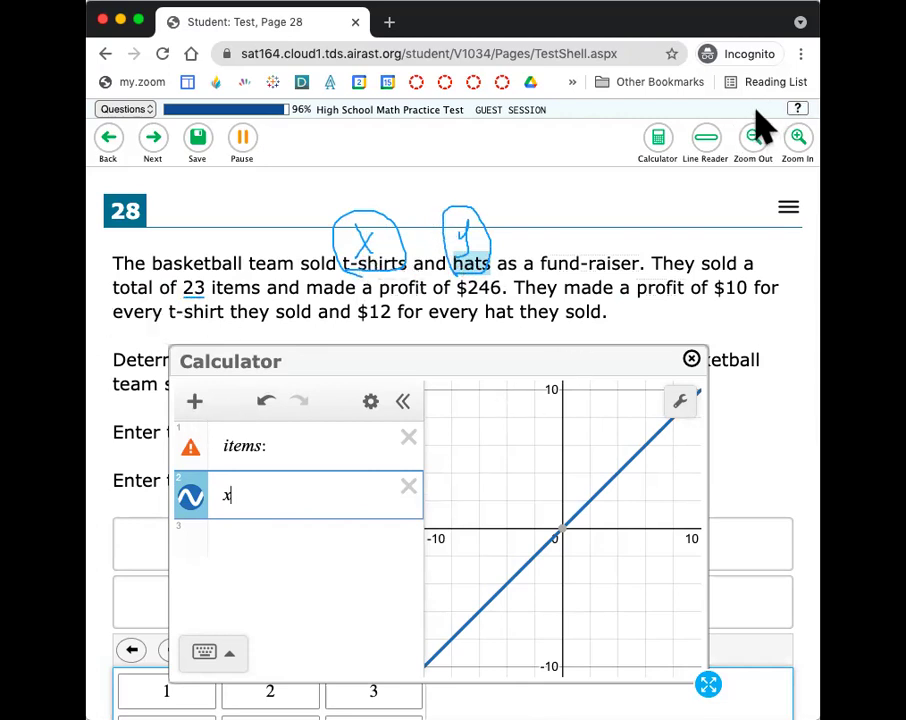
# Step: Enter the equations x + y = 23 and 10x+12y=246 in the calculator
pyautogui.write('+ y = 23')
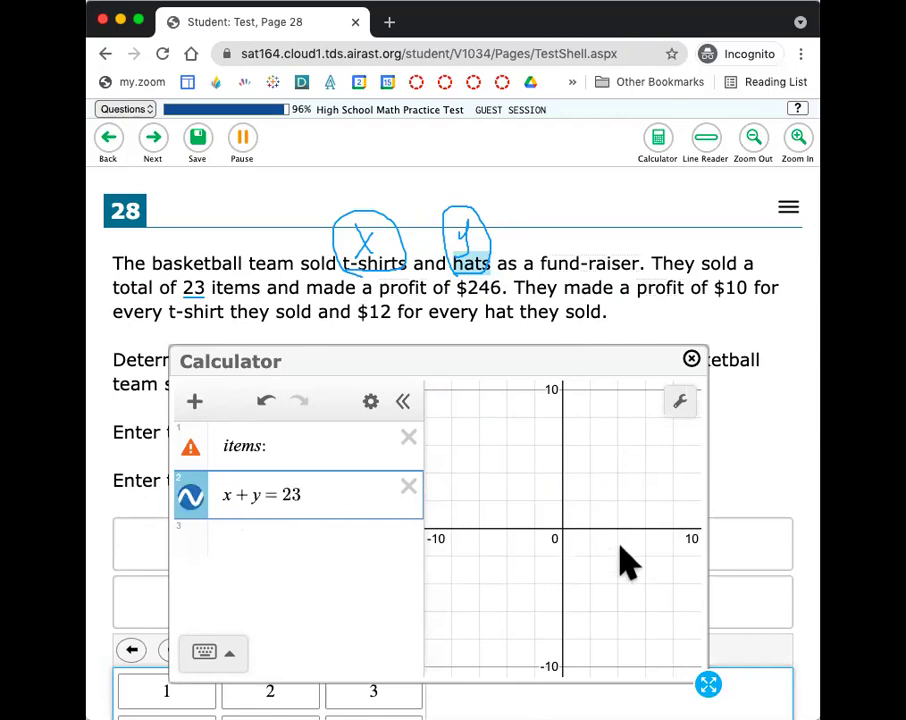
pyautogui.scroll(-3, 565, 530)
pyautogui.scroll(-3, 565, 530)
pyautogui.scroll(2, 565, 530)
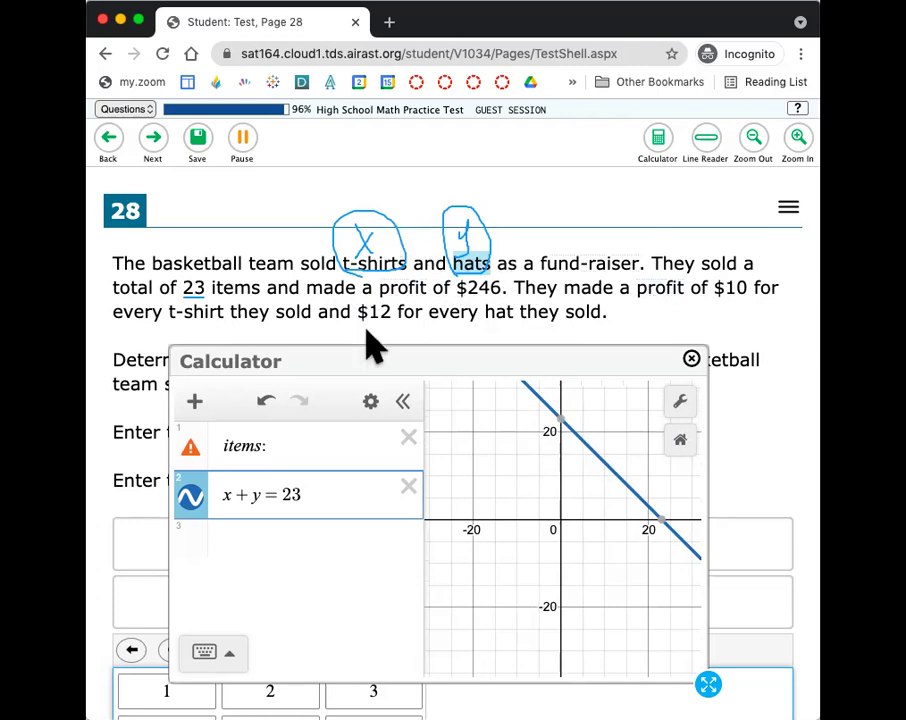
pyautogui.doubleClick(470, 263)
pyautogui.click(245, 541)
pyautogui.write('10x+12y')
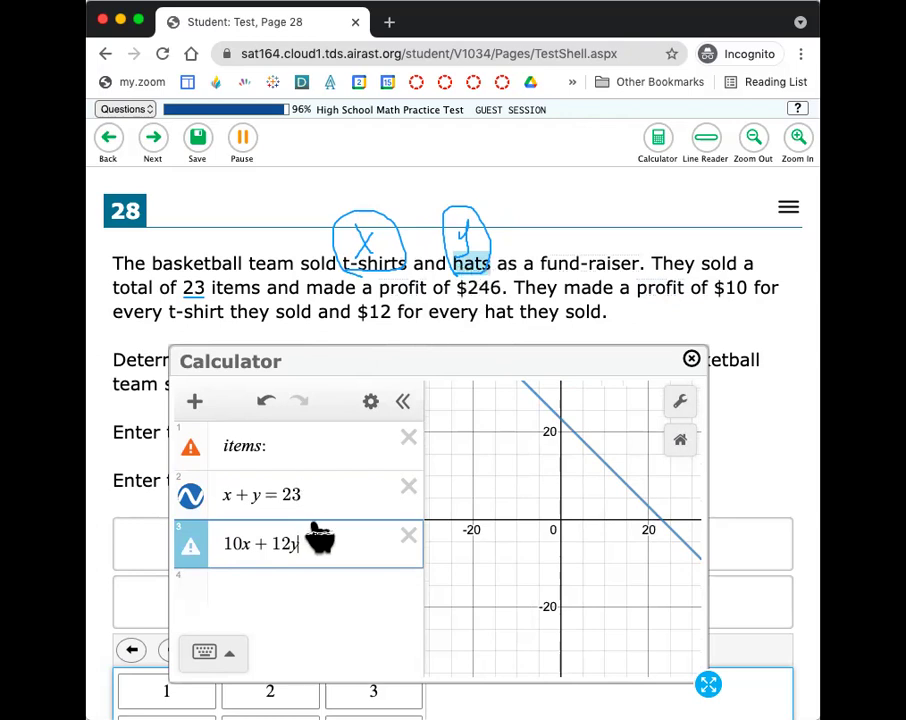
pyautogui.write('=246')
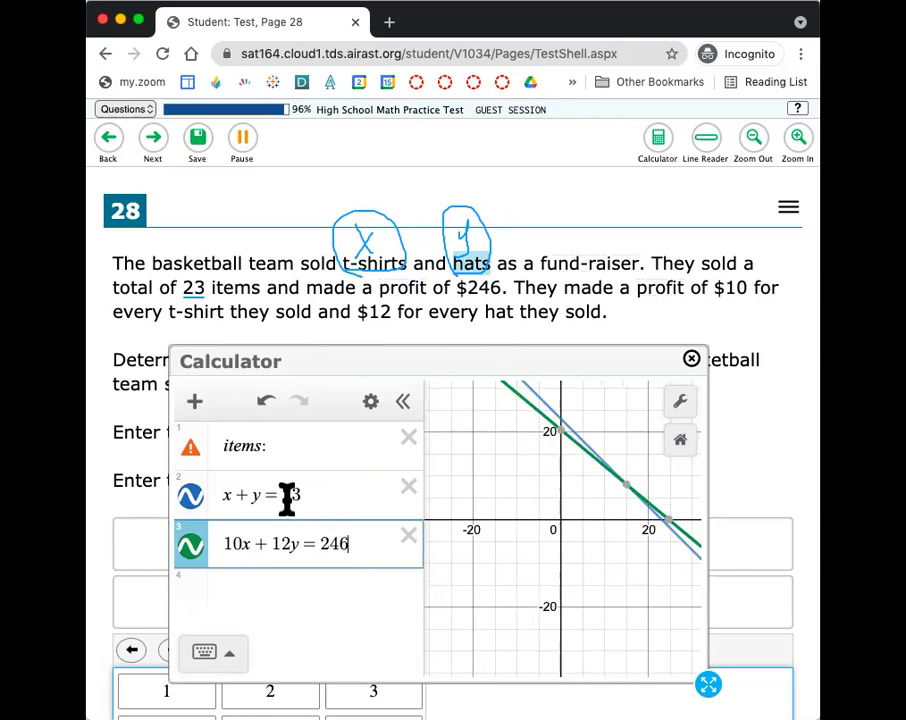
# Step: Delete the items row, show the intersection (15, 8), and pen 15 and 8 above x and y
pyautogui.click(408, 438)
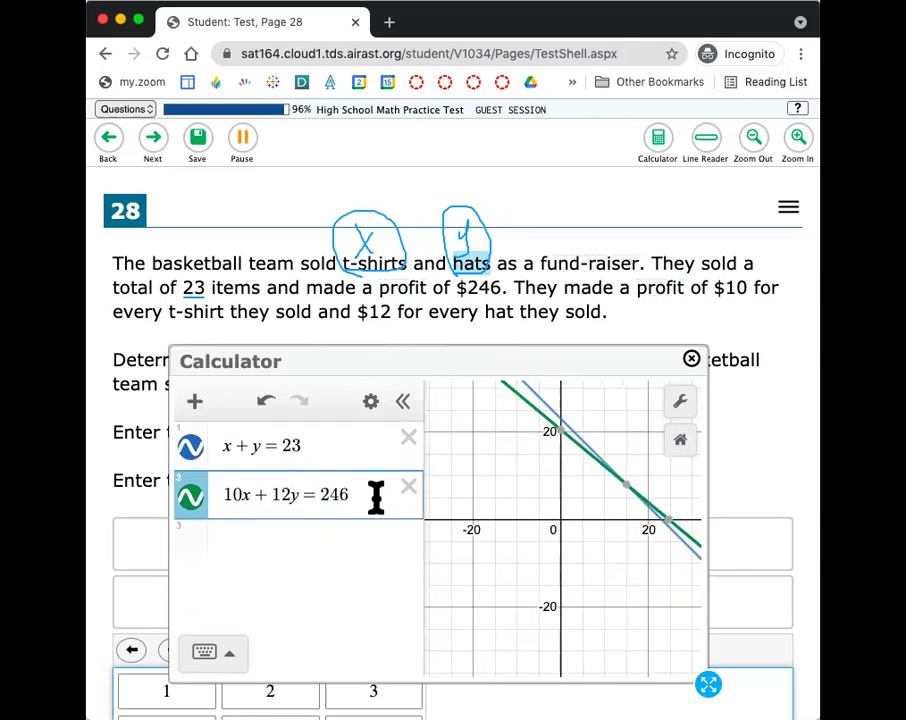
pyautogui.scroll(5, 627, 508)
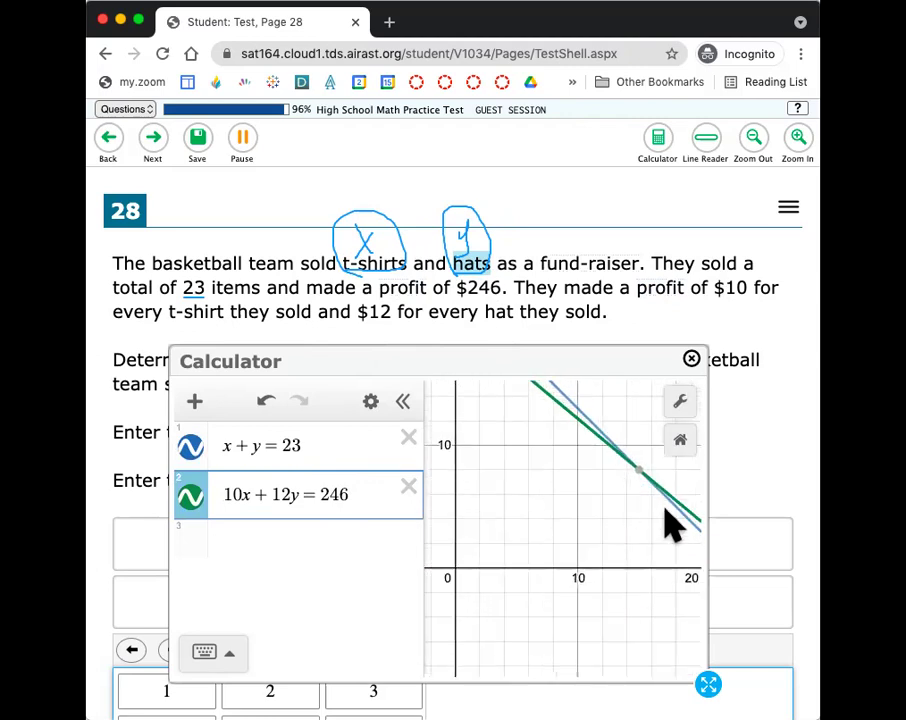
pyautogui.click(629, 456)
pyautogui.click(636, 473)
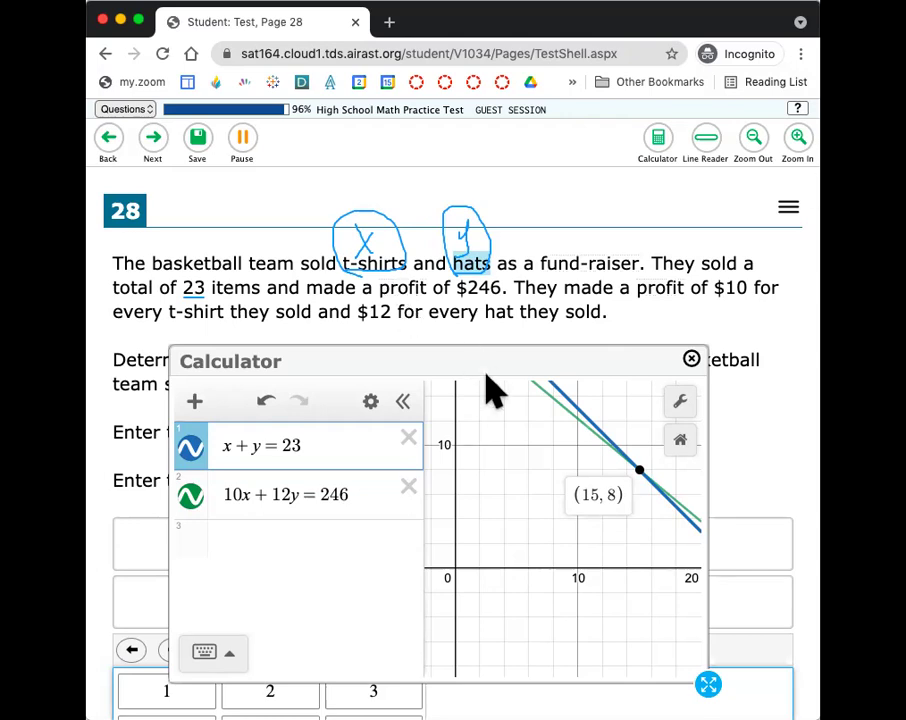
pyautogui.moveTo(349, 179)
pyautogui.mouseDown()
pyautogui.moveTo(349, 206)
pyautogui.moveTo(366, 208)
pyautogui.mouseUp()
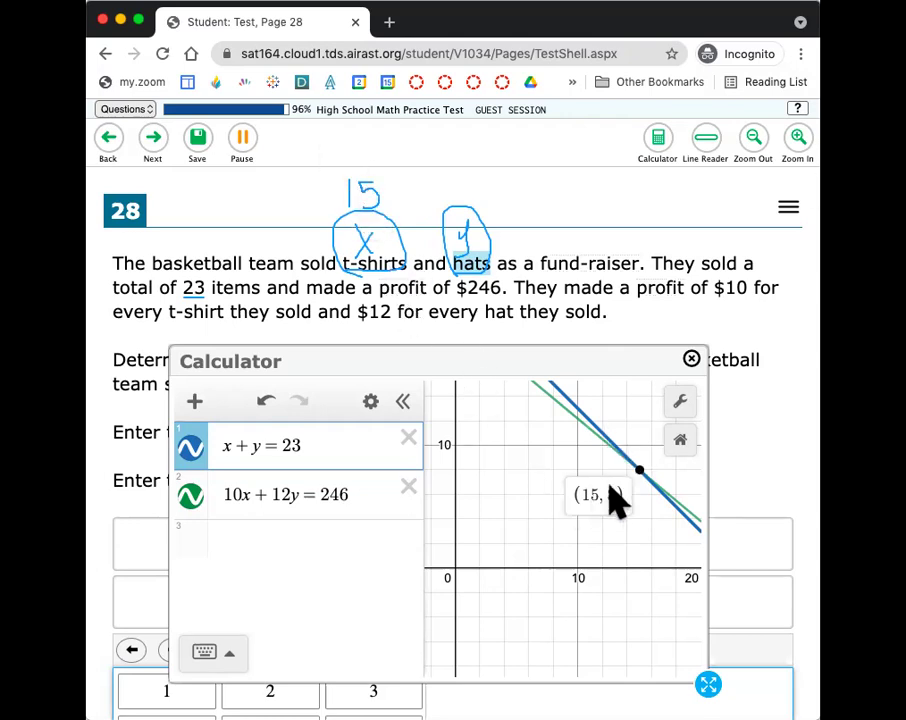
pyautogui.moveTo(482, 178)
pyautogui.mouseDown()
pyautogui.moveTo(477, 186)
pyautogui.moveTo(491, 182)
pyautogui.moveTo(477, 188)
pyautogui.mouseUp()
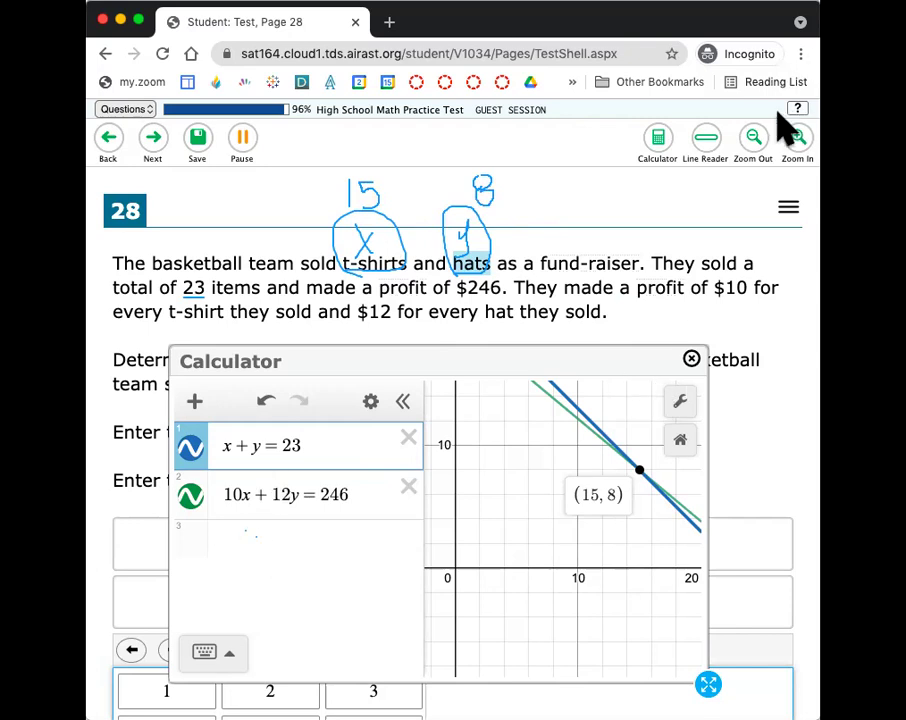
# Step: Check 15 + 8 and 10(15)+12(8) in a new row, then delete that row and close the calculator
pyautogui.click(237, 536)
pyautogui.write('15 + 8')
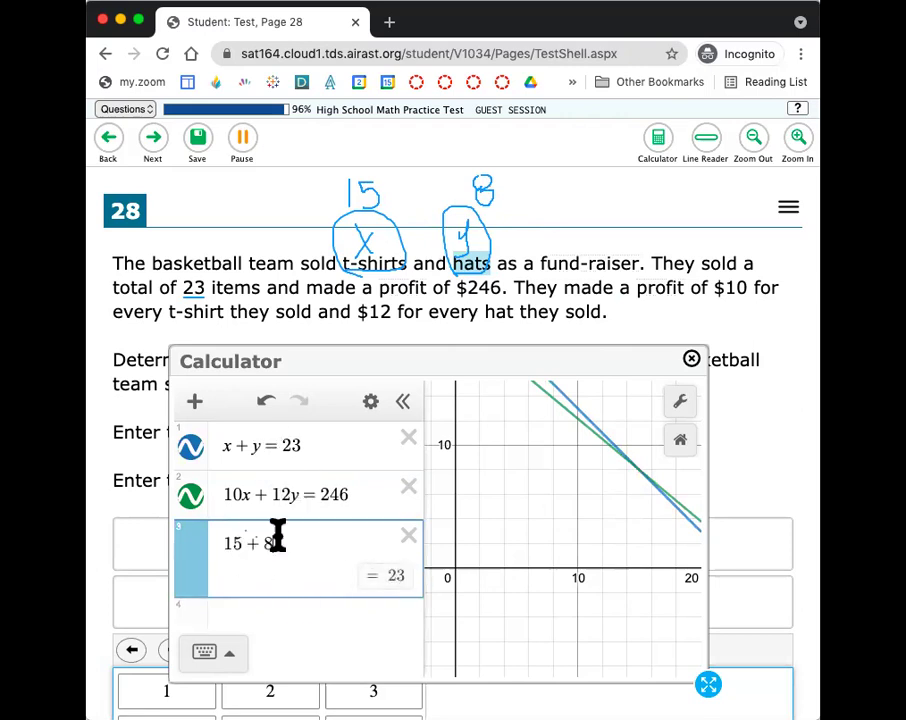
pyautogui.moveTo(277, 540); pyautogui.dragTo(242, 543)
pyautogui.press('BackSpace')
pyautogui.press('BackSpace')
pyautogui.press('BackSpace')
pyautogui.write('10(15)')
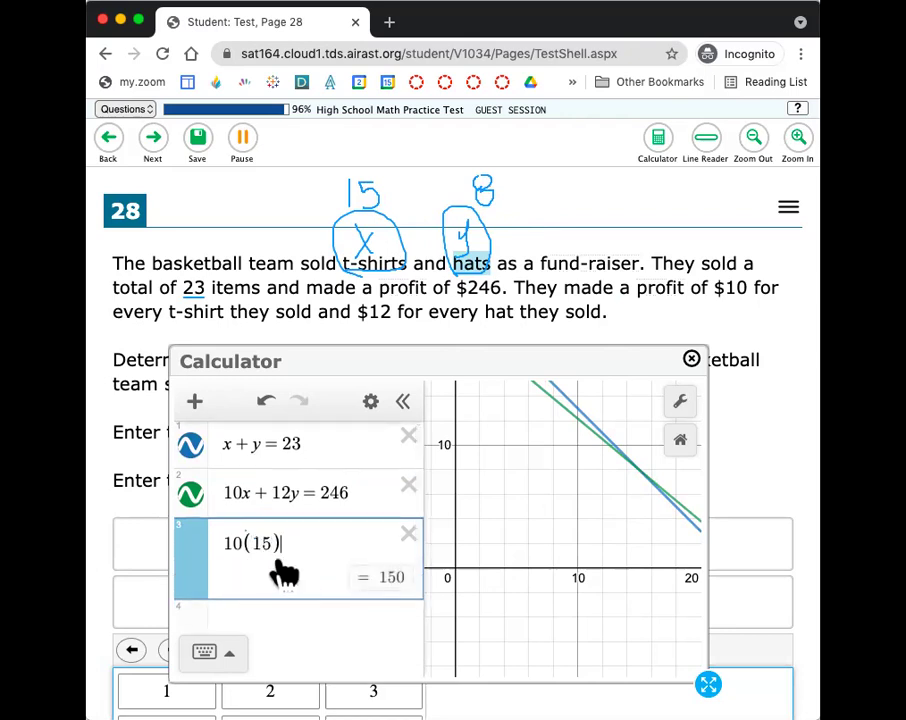
pyautogui.write('+12')
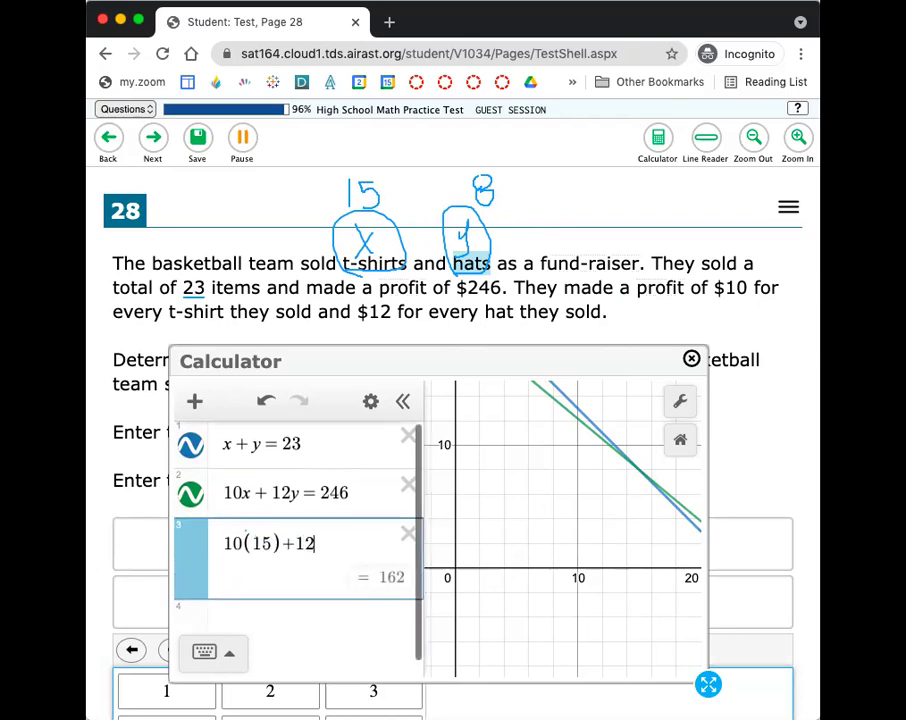
pyautogui.write('(8')
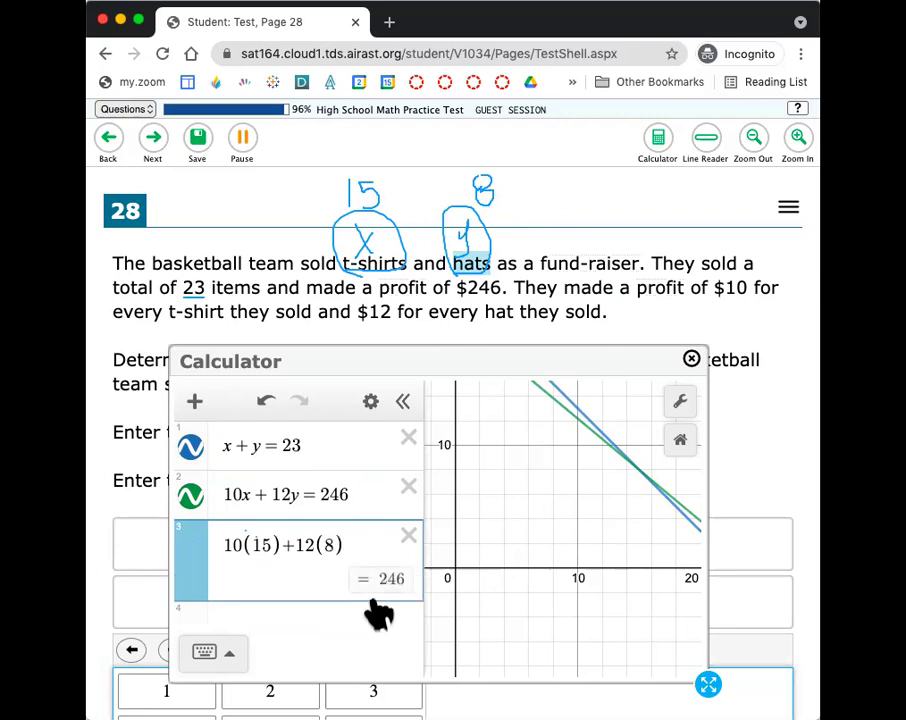
pyautogui.click(406, 535)
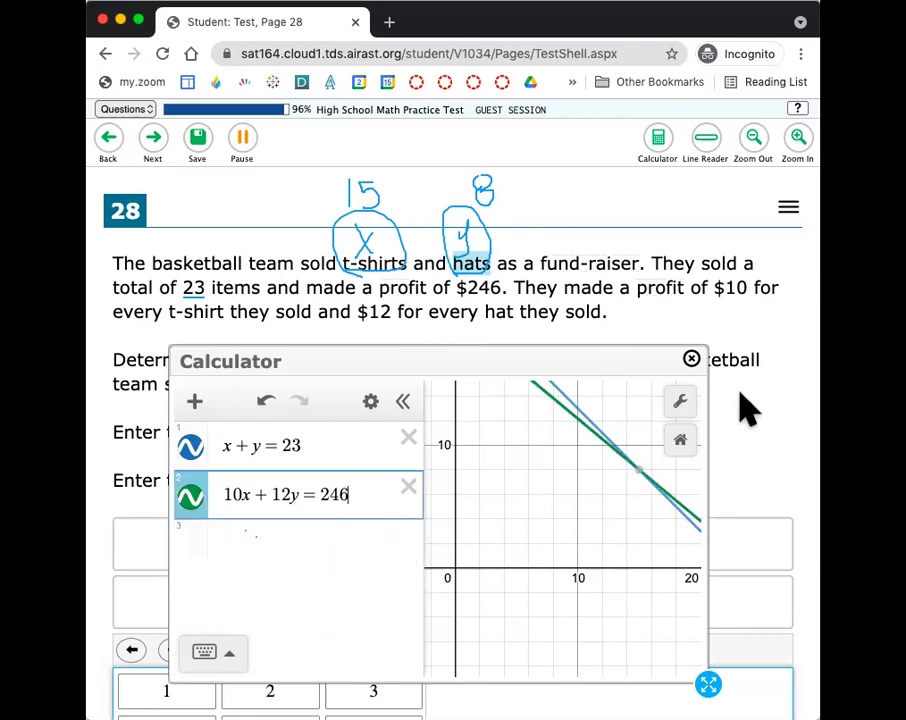
pyautogui.click(691, 359)
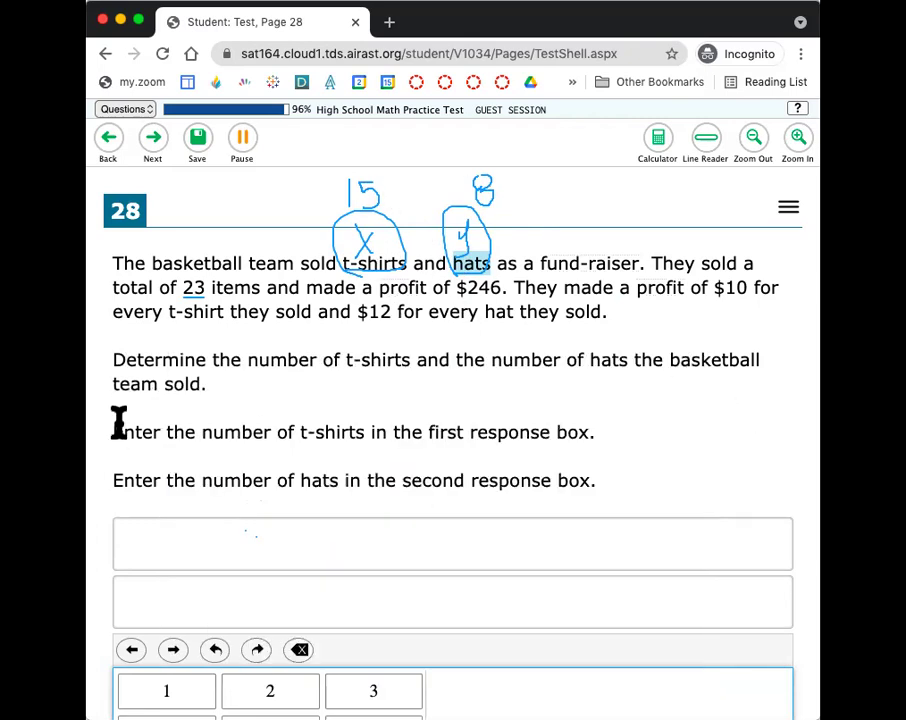
# Step: Enter 15 in the t-shirt response box and 8 in the hat response box
pyautogui.moveTo(119, 422); pyautogui.dragTo(607, 455)
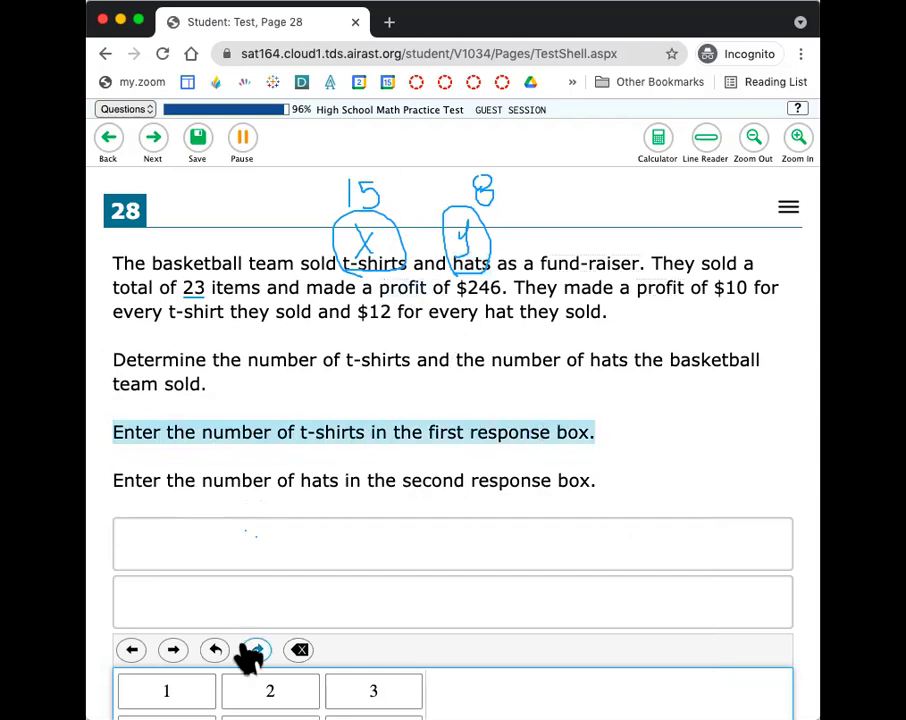
pyautogui.click(202, 557)
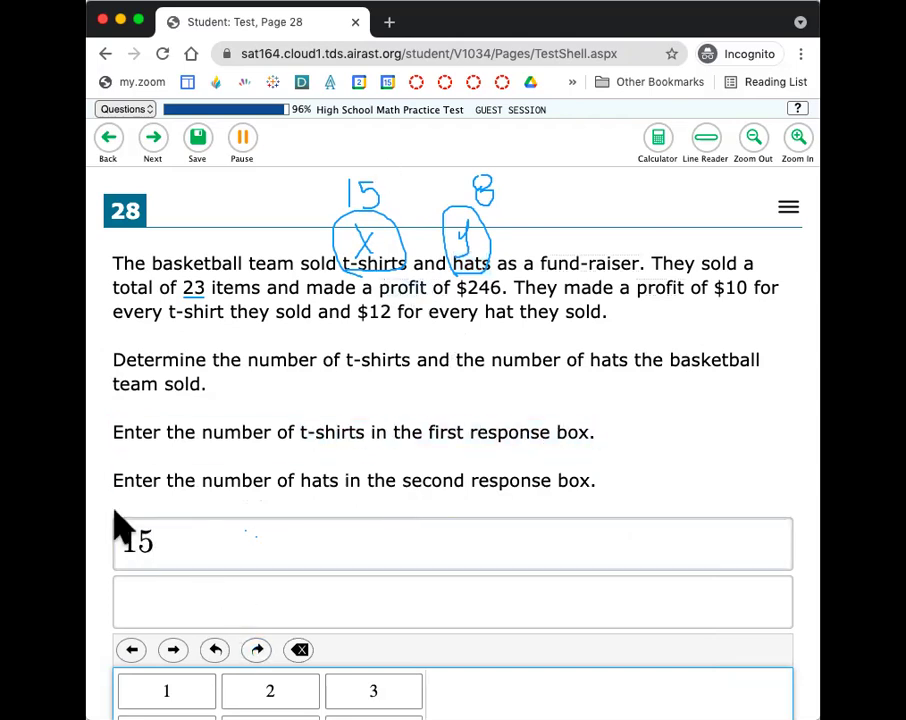
pyautogui.moveTo(114, 479); pyautogui.dragTo(576, 479)
pyautogui.click(178, 614)
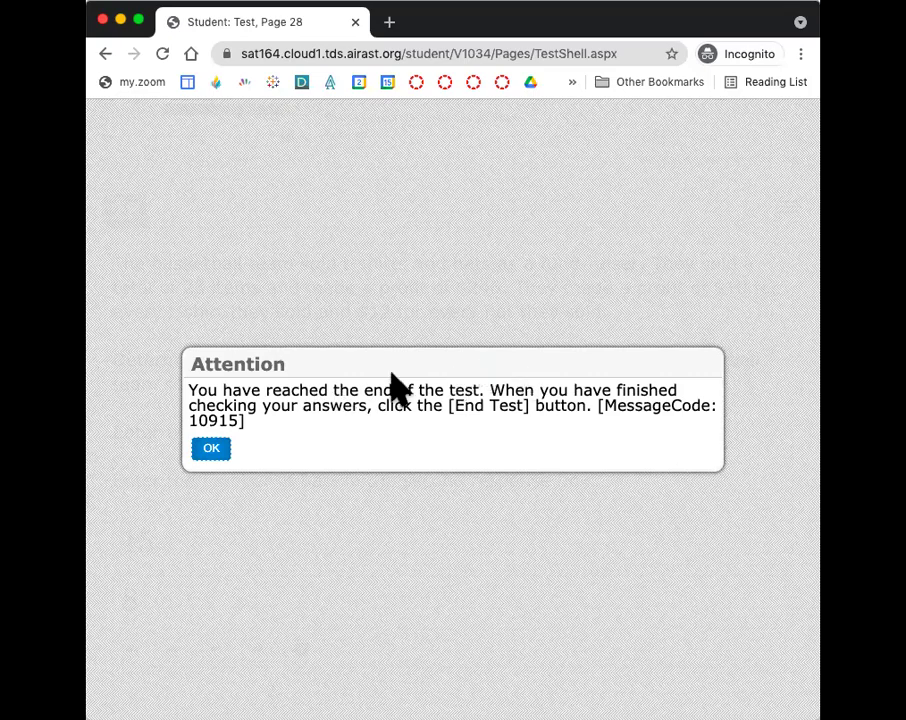
# Step: Dismiss the end-of-test notice with OK and choose End Test to reach the review page
pyautogui.click(211, 448)
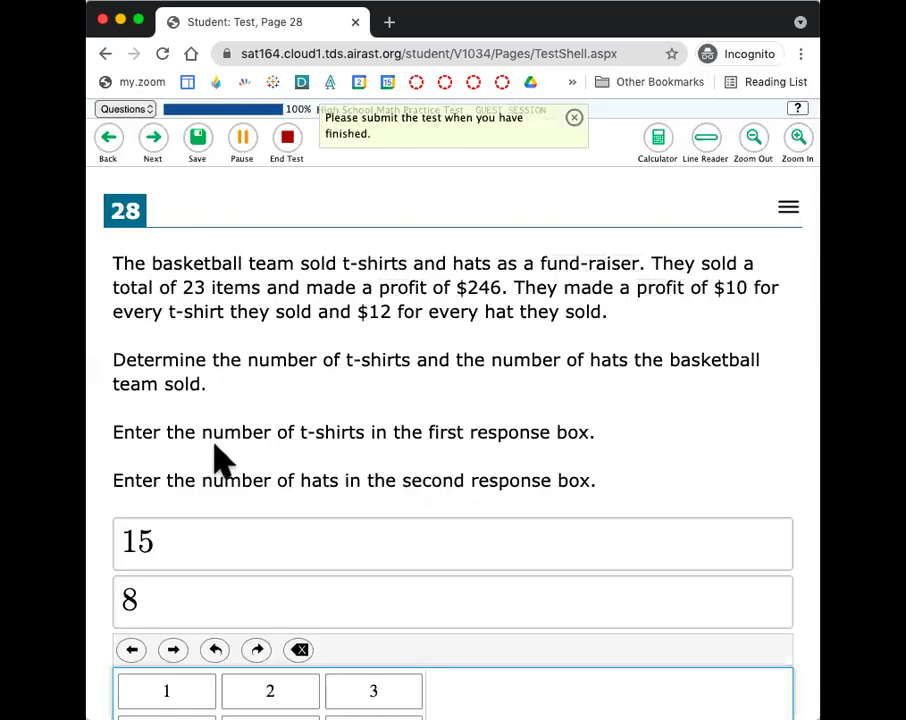
pyautogui.click(281, 143)
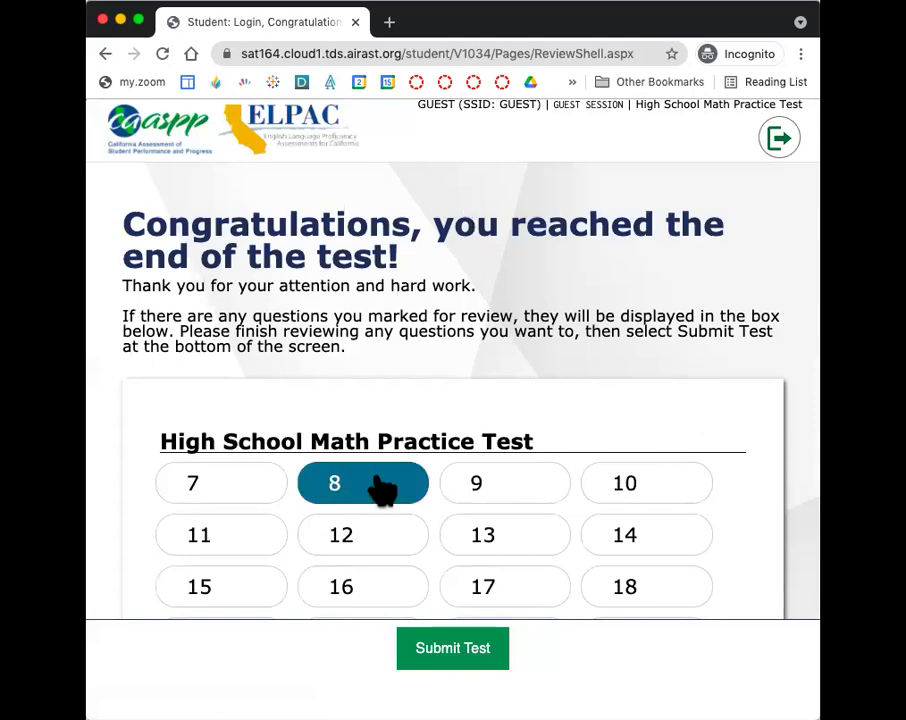
# Step: Submit the test, confirm Yes, highlight the submission confirmation, and log out
pyautogui.scroll(-3, 335, 380)
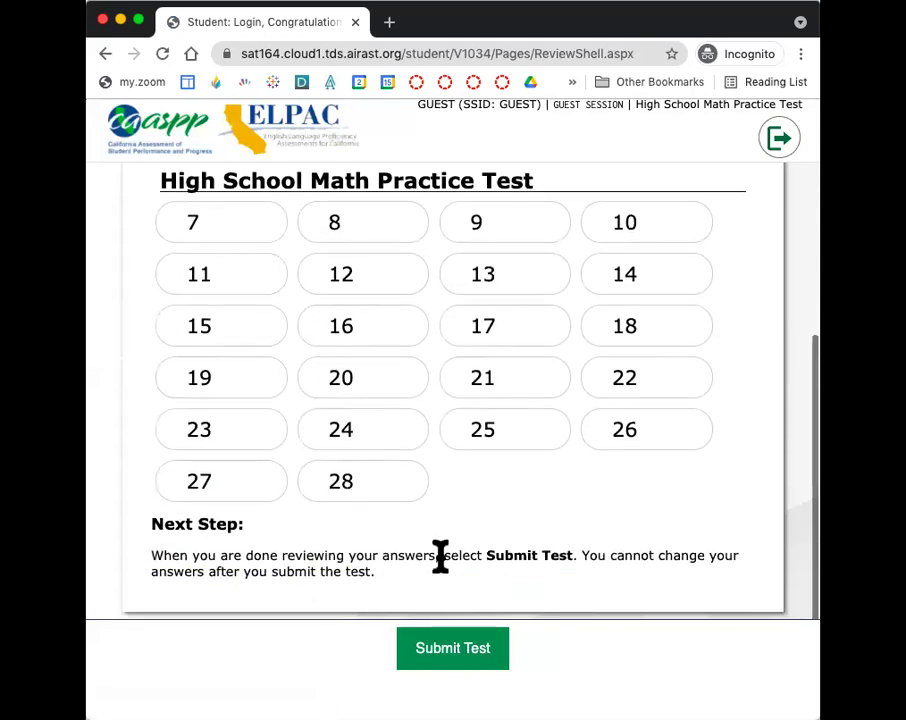
pyautogui.click(452, 650)
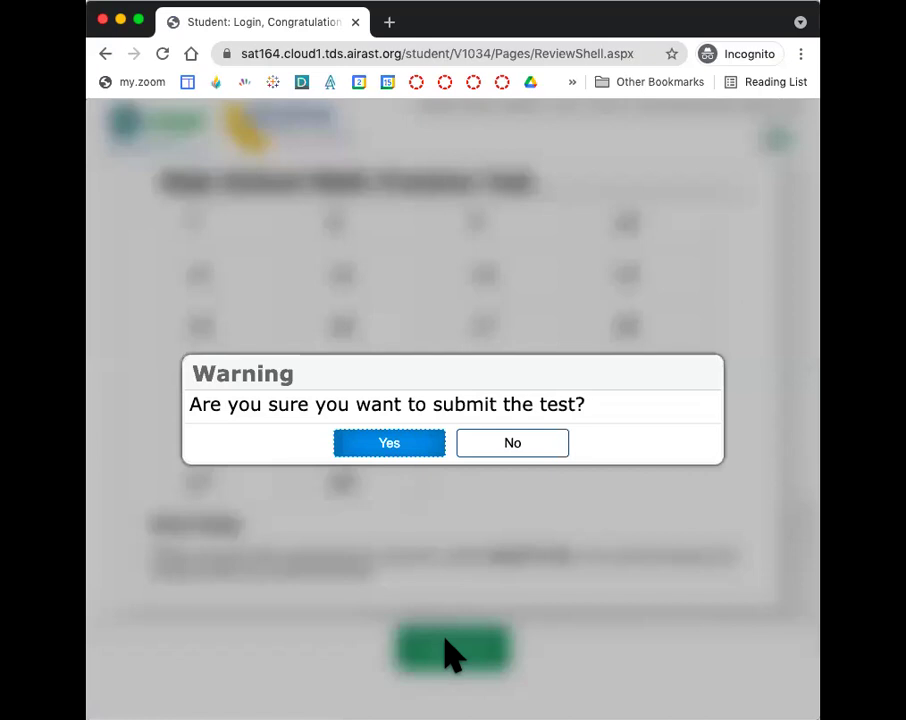
pyautogui.click(400, 440)
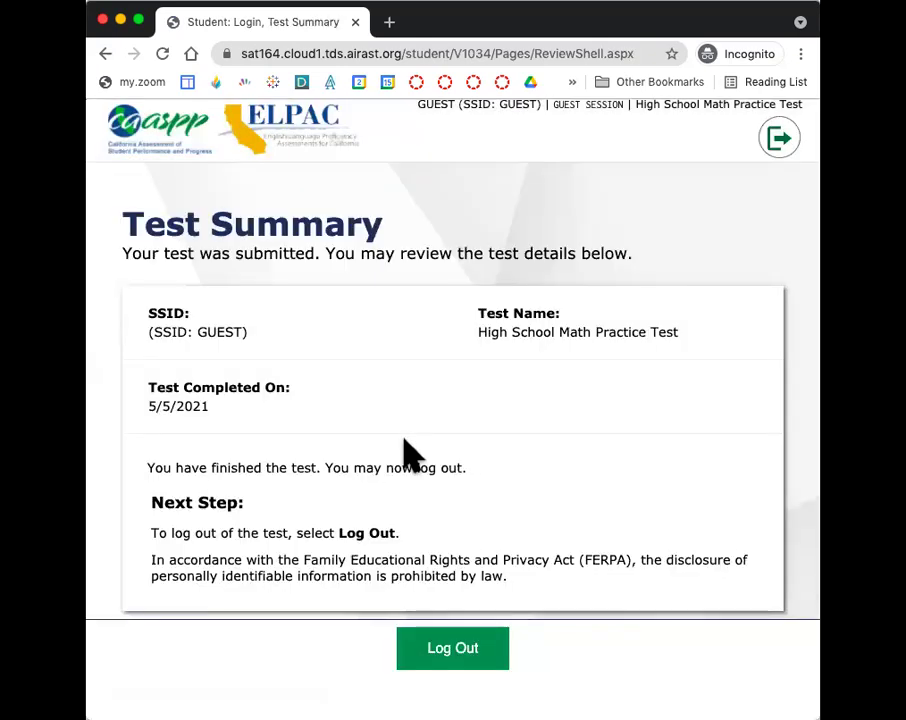
pyautogui.moveTo(124, 215); pyautogui.dragTo(318, 252)
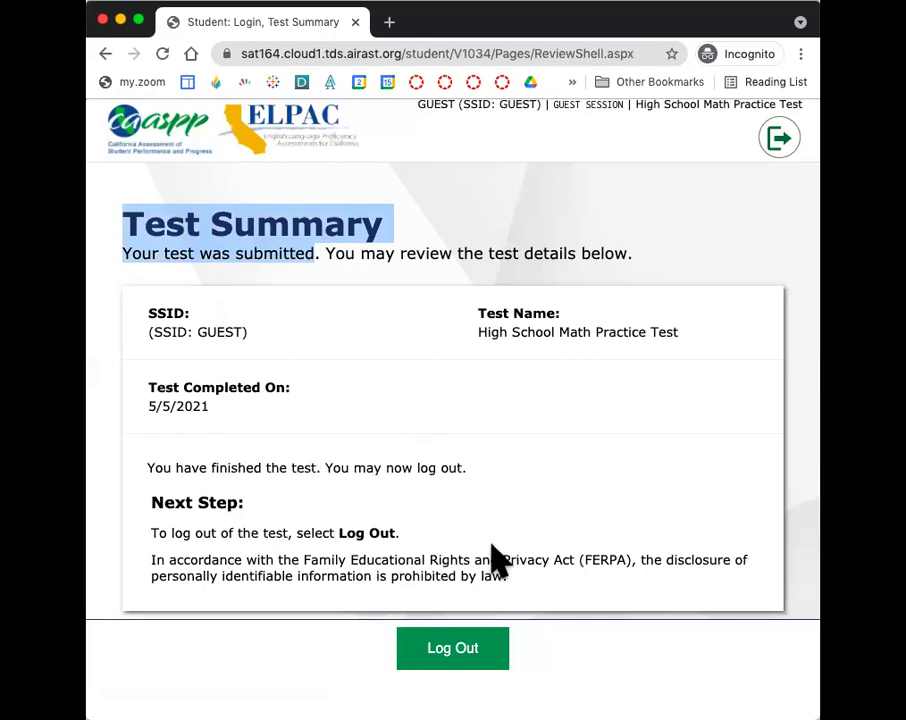
pyautogui.click(478, 652)
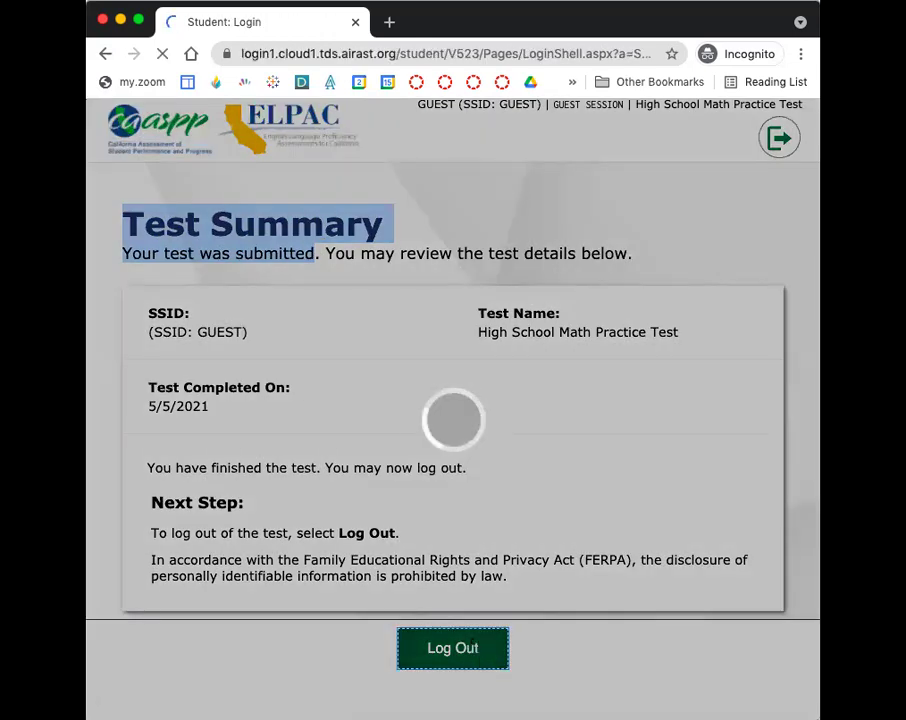